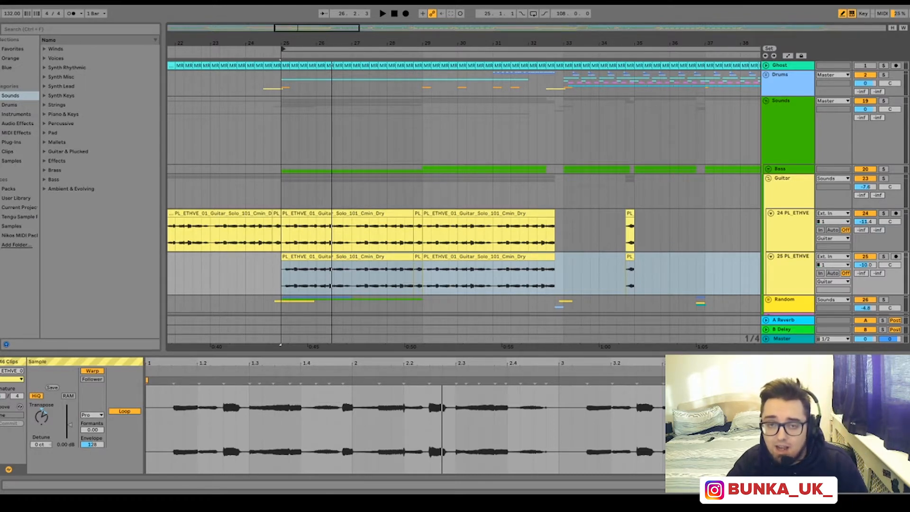
Step: Solo the Guitar group and play it from bar 25
left_click_drag(285, 43, 285, 23)
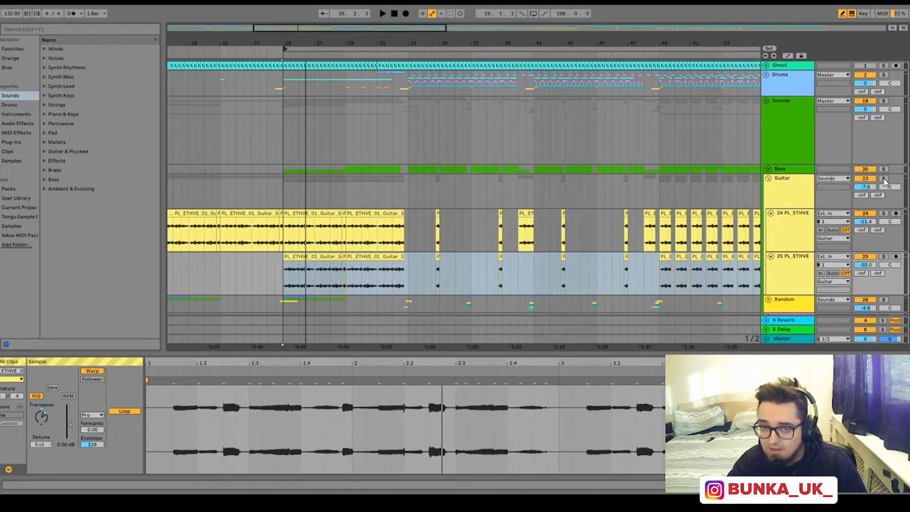
left_click(884, 180)
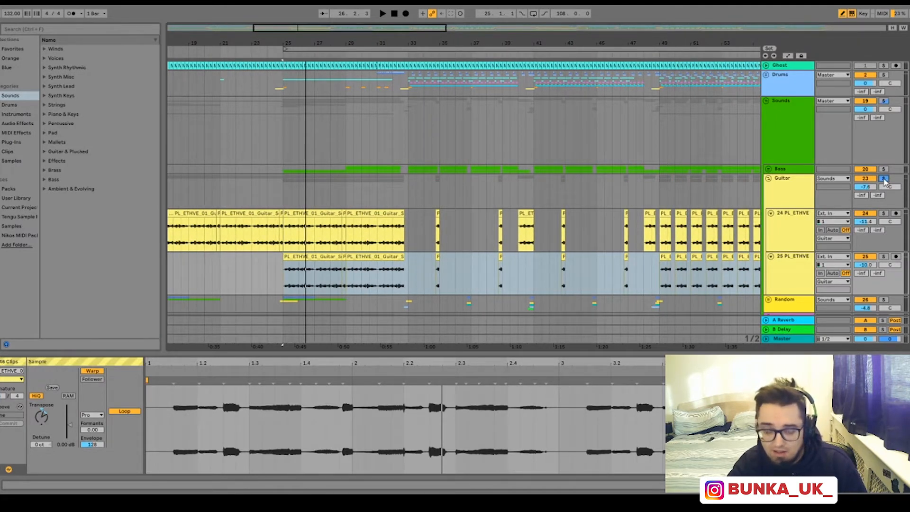
key("space")
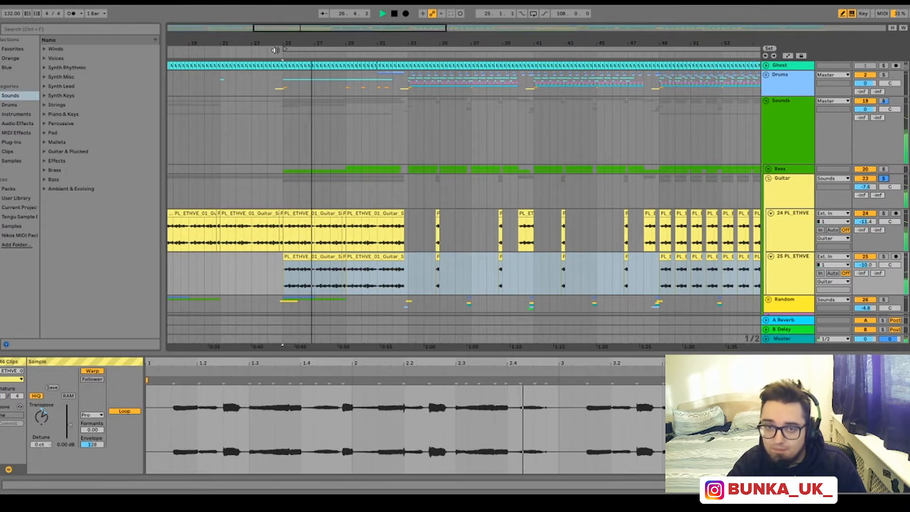
Step: Solo the Bass group, unfold its tracks and play them from bar 33
left_click_drag(285, 50, 409, 43)
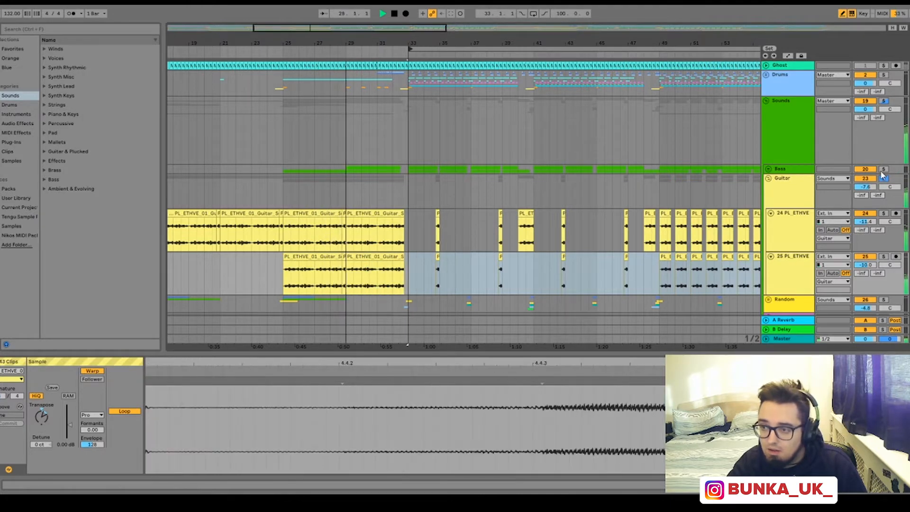
left_click(884, 169)
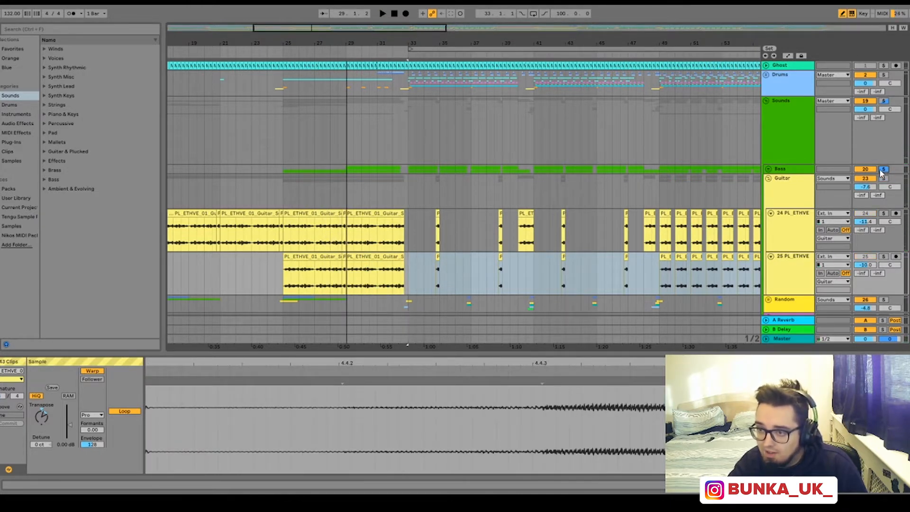
left_click(769, 169)
key("space")
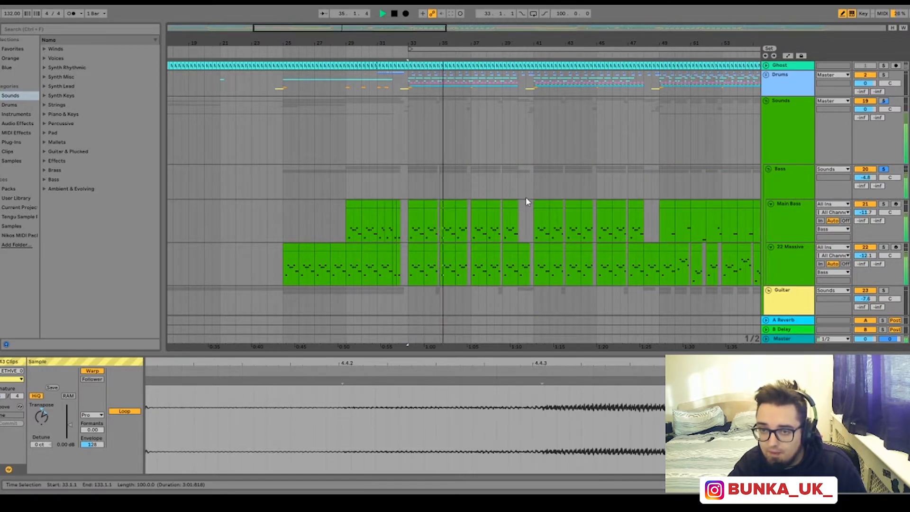
scroll(526, 198, "down", 1)
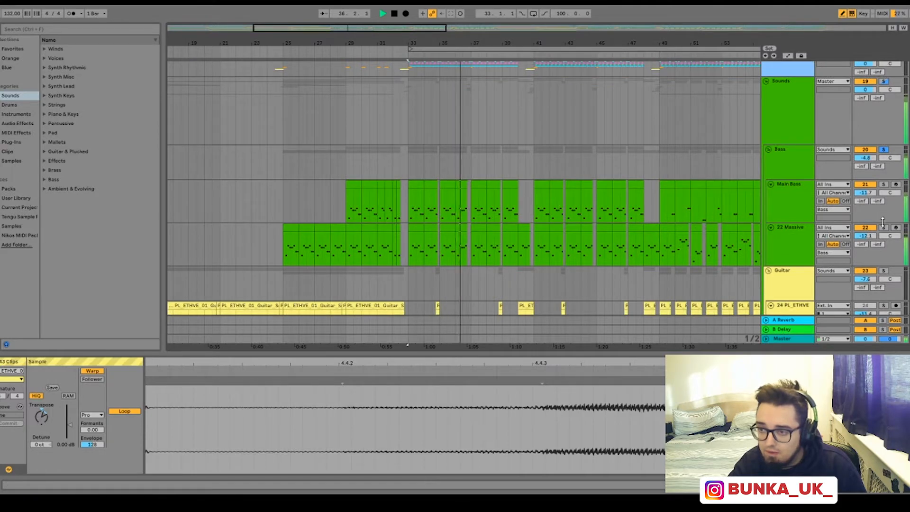
Step: Solo the 22 Massive track, play it on its own from bar 33, and turn its solo off
key("space")
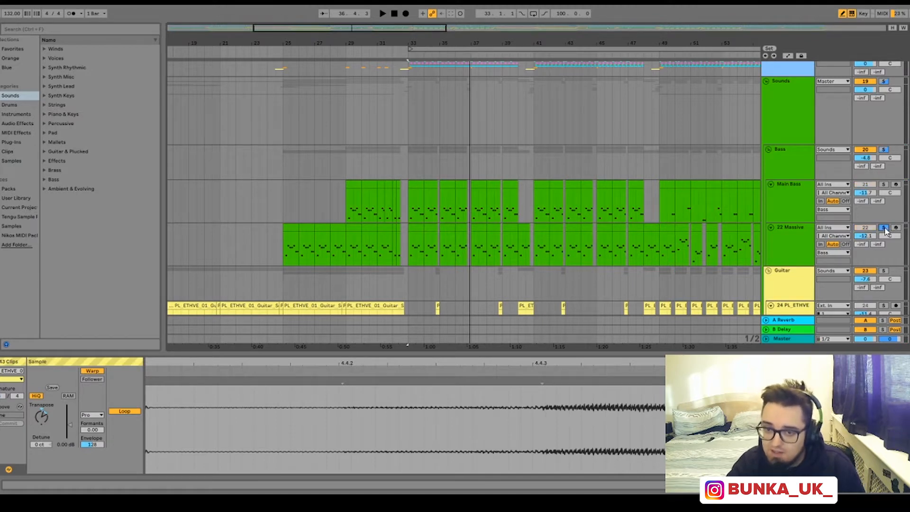
key("space")
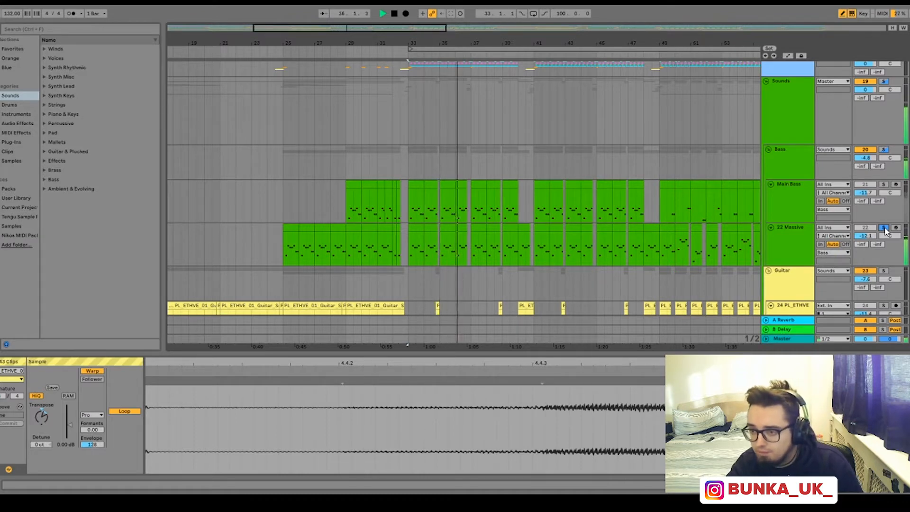
left_click(885, 228)
Step: Unfold the Random group, solo it and play its one-shot clips from bar 33 past bar 41
scroll(768, 243, "down", 1)
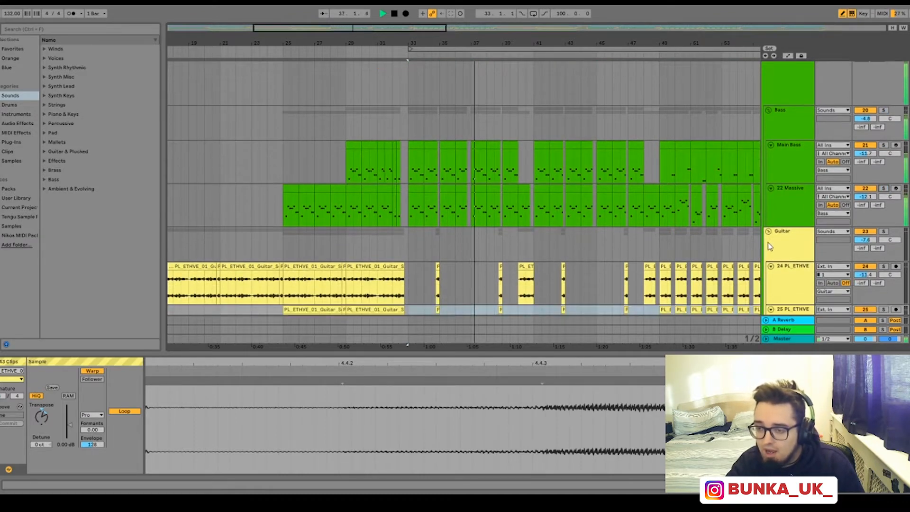
scroll(771, 247, "down", 4)
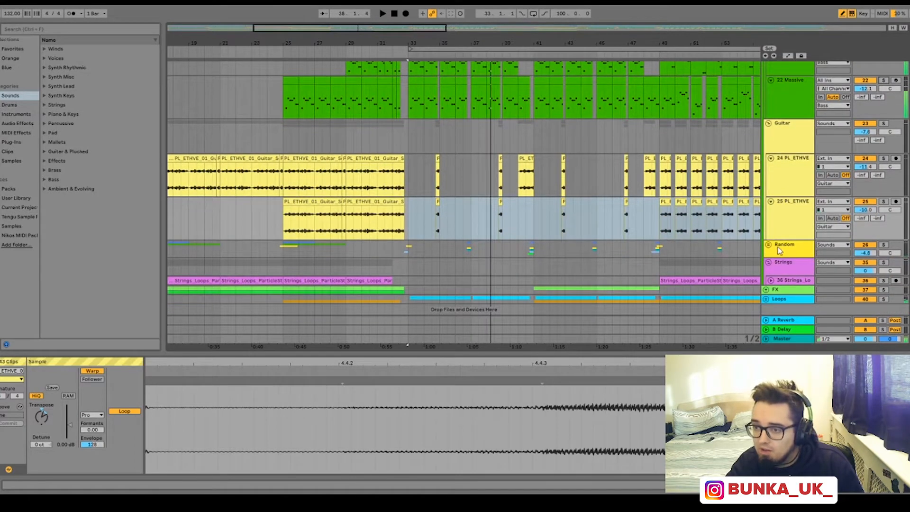
left_click(769, 244)
scroll(820, 248, "down", 4)
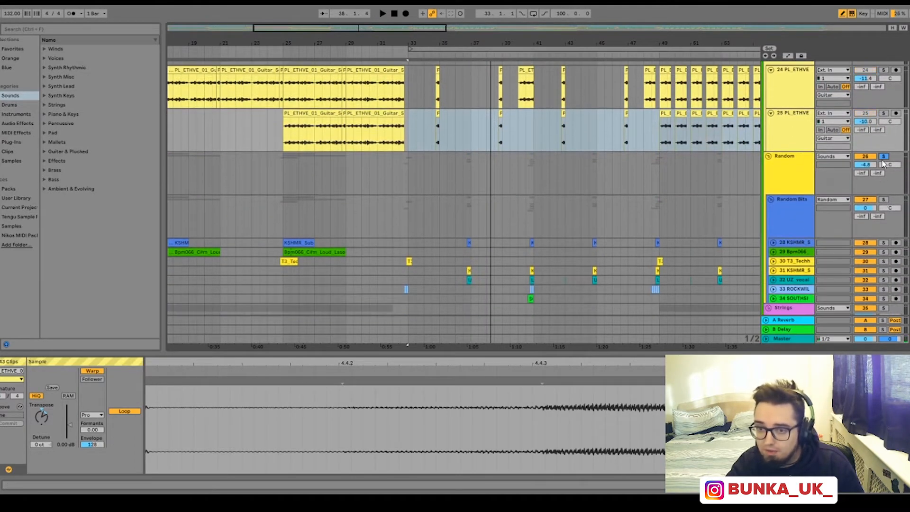
key("space")
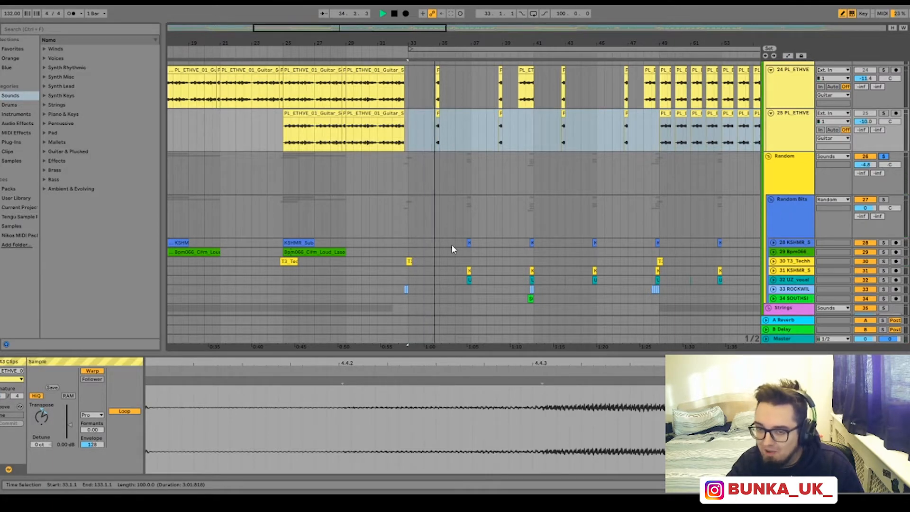
scroll(489, 220, "down", 3)
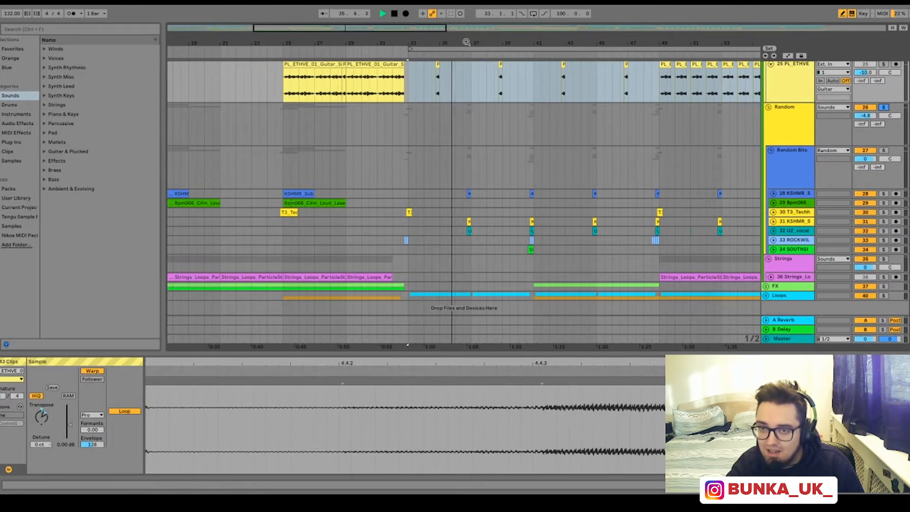
scroll(488, 220, "up", 6)
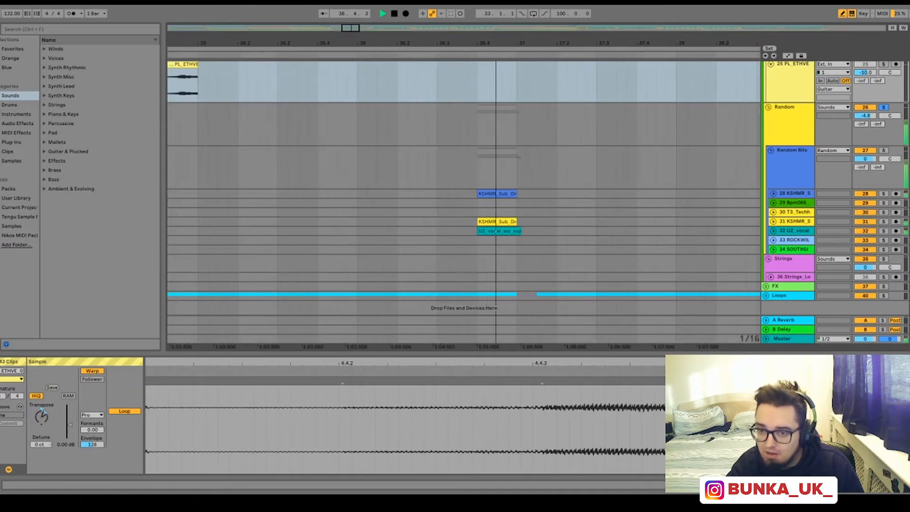
scroll(605, 152, "down", 6)
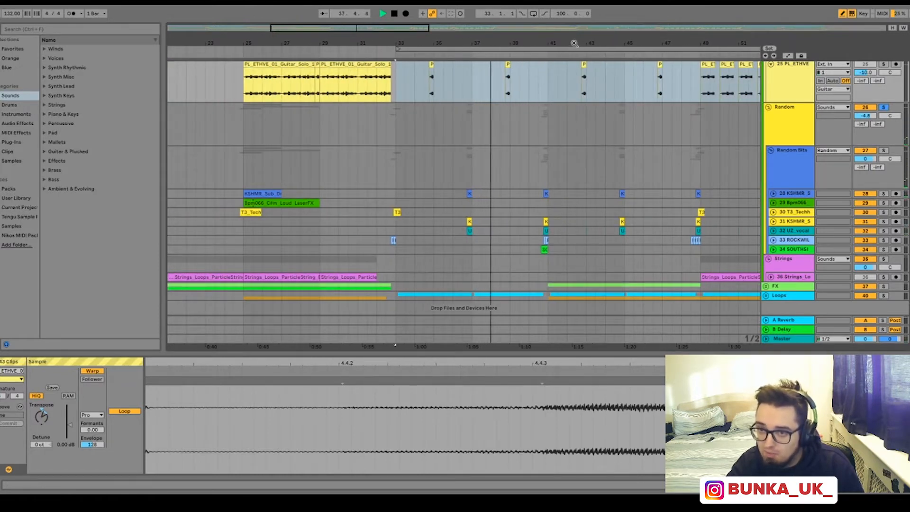
scroll(604, 151, "up", 5)
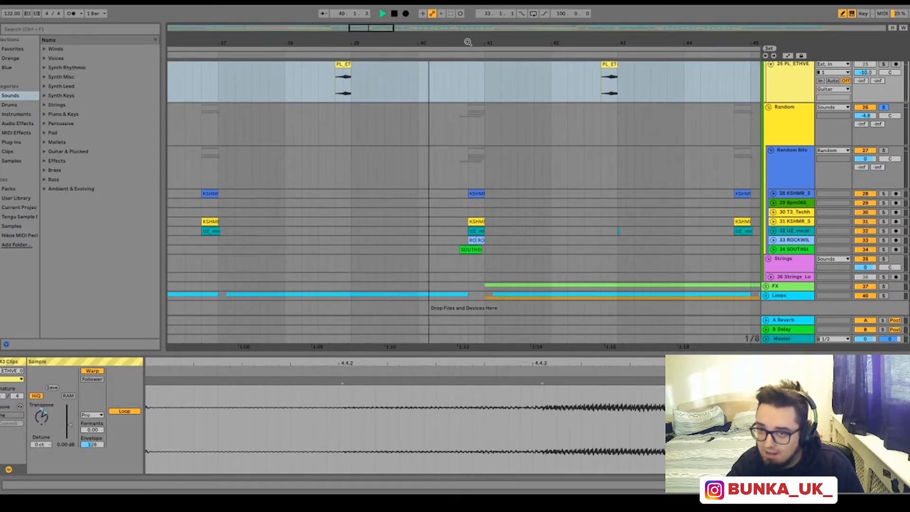
left_click_drag(468, 43, 468, 19)
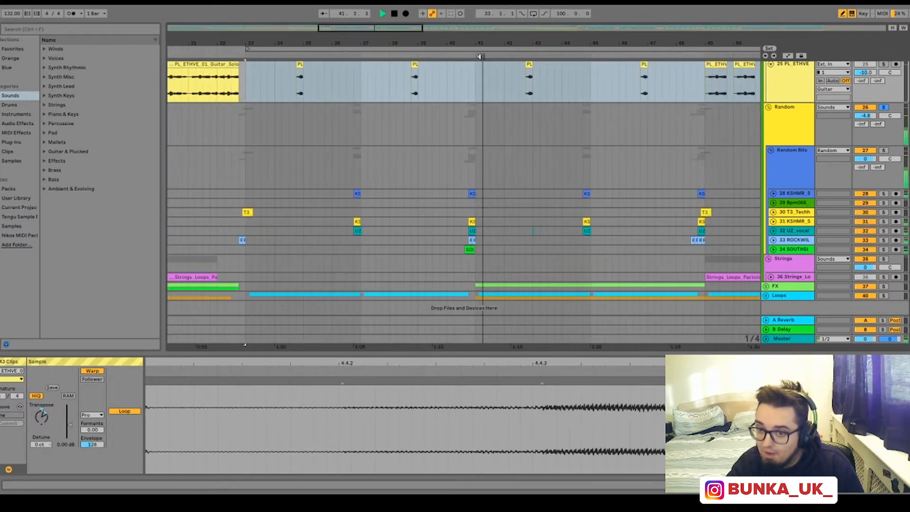
key("space")
Step: Fold the Random, Bass and Guitar groups
scroll(772, 151, "up", 1)
left_click(769, 137)
scroll(772, 150, "up", 5)
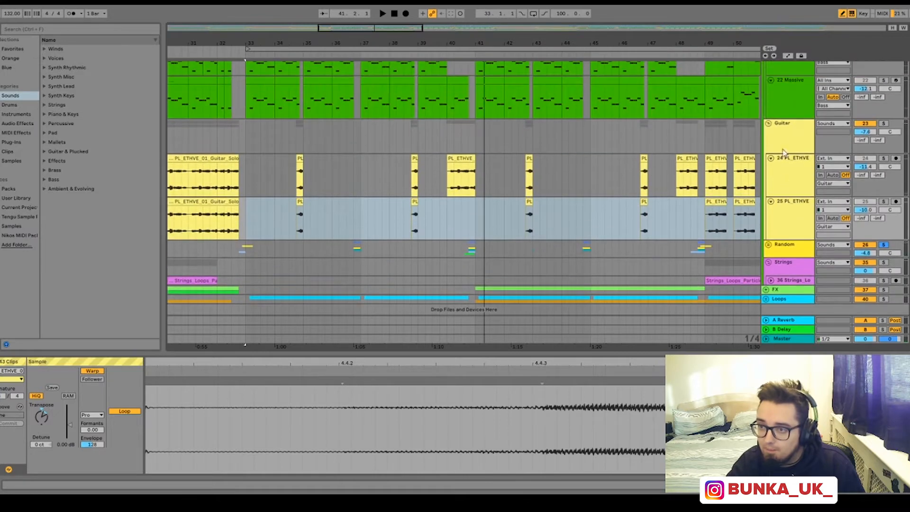
left_click(769, 110)
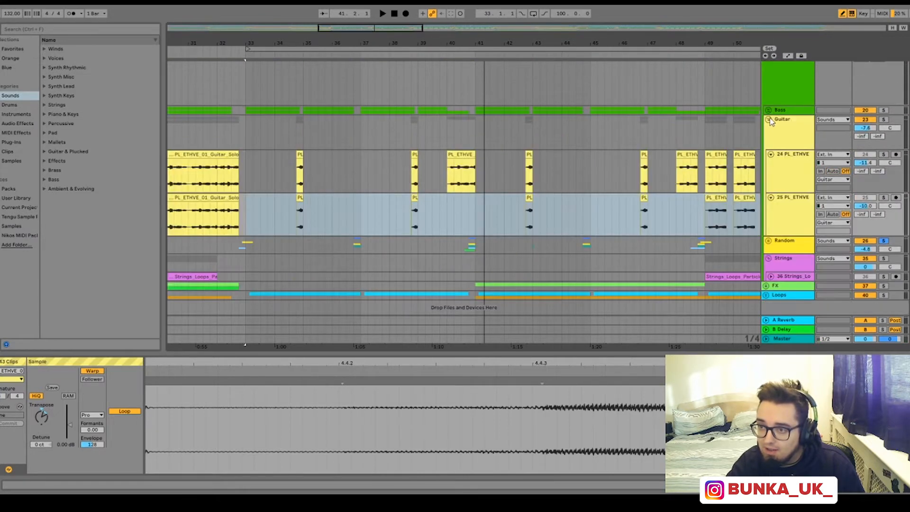
left_click(769, 118)
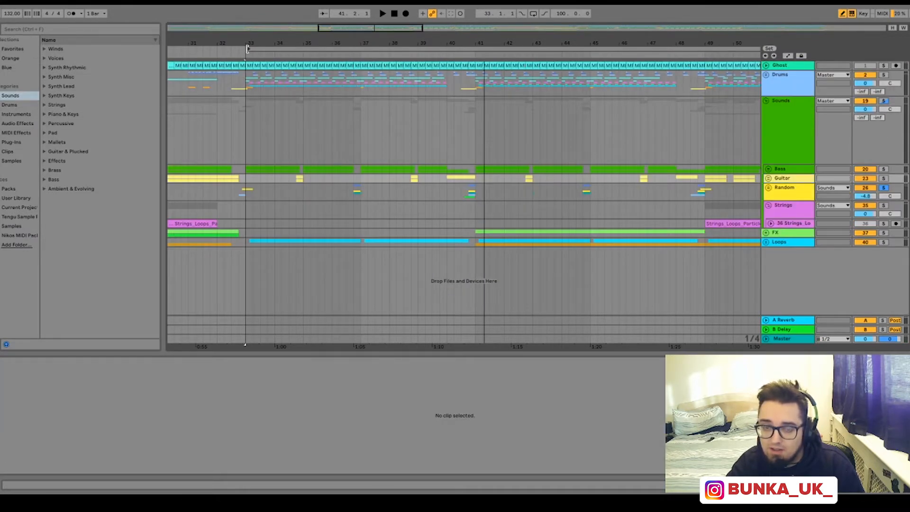
Step: Play the arrangement from position 32.3.1 and turn the solos off to hear the full mix
left_click(233, 49)
left_click_drag(269, 44, 270, 33)
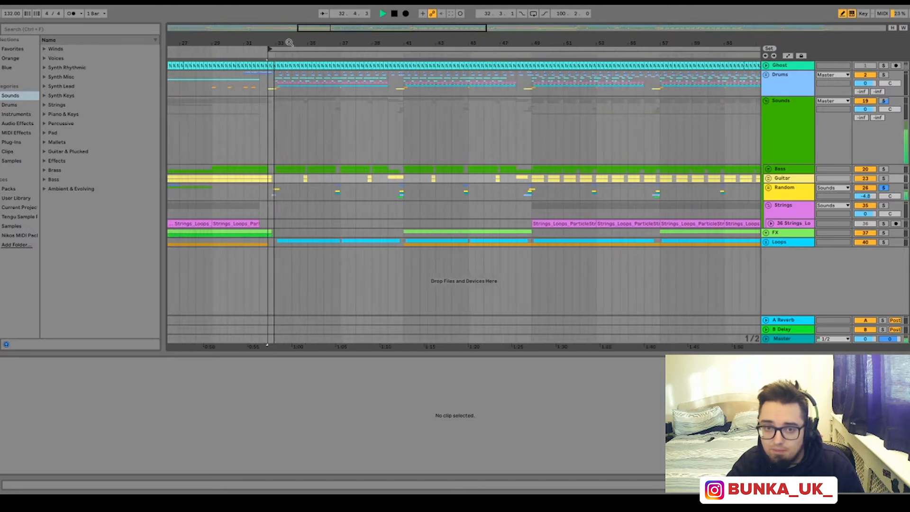
left_click(886, 102)
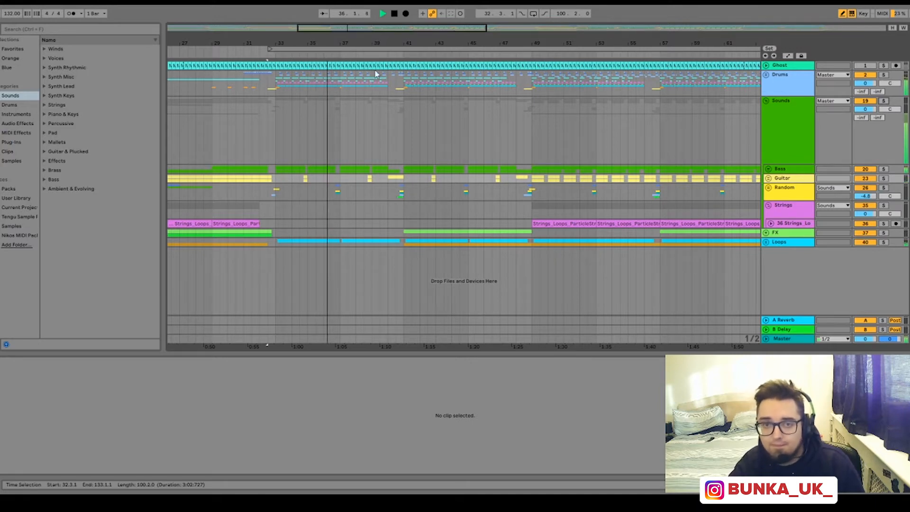
Step: Select the guitar solo clip at bar 25 on soloed track 24 and play it from there
left_click_drag(299, 43, 411, 32)
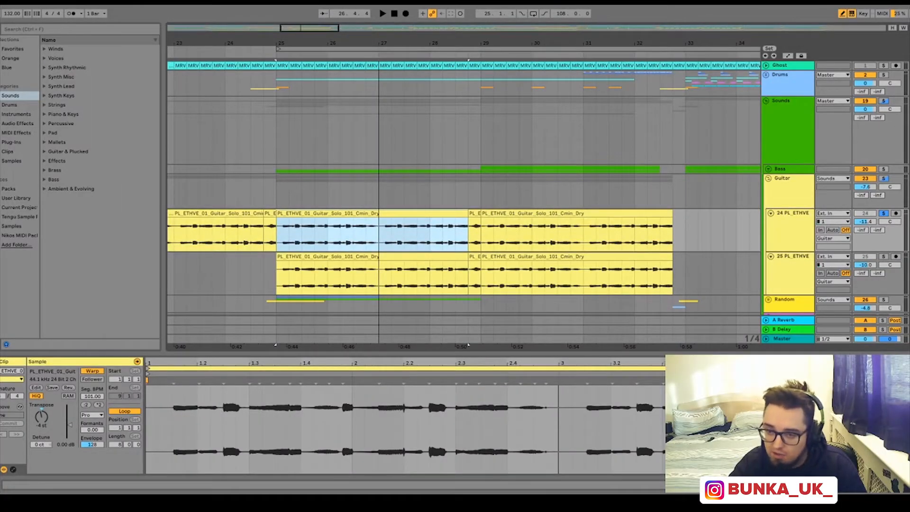
left_click(281, 49)
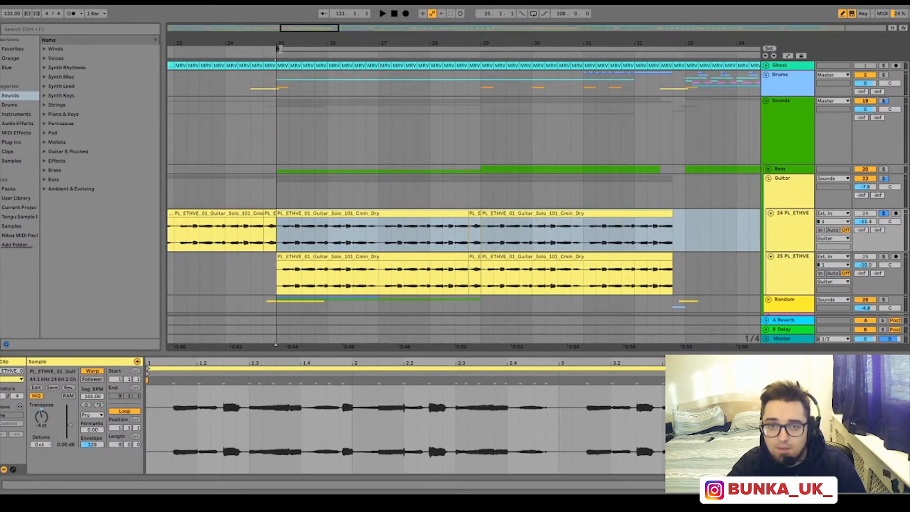
scroll(294, 46, "down", 4)
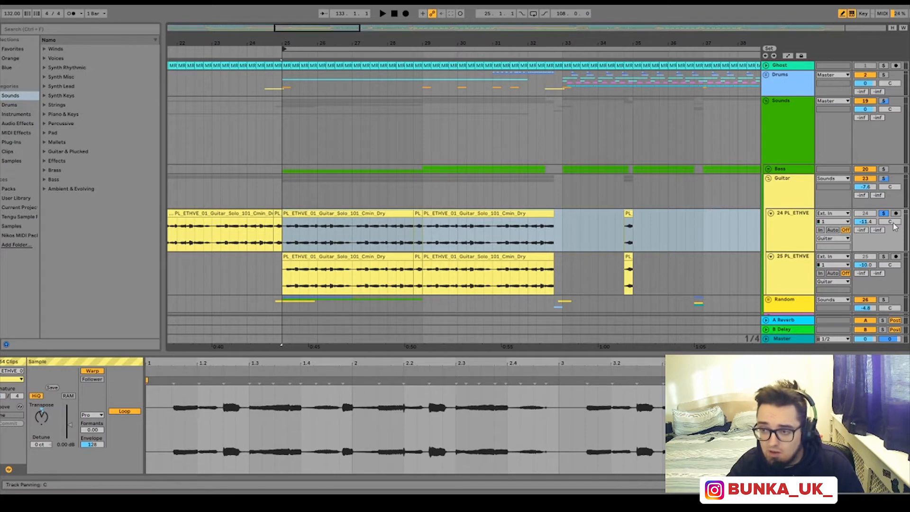
left_click_drag(285, 45, 285, 46)
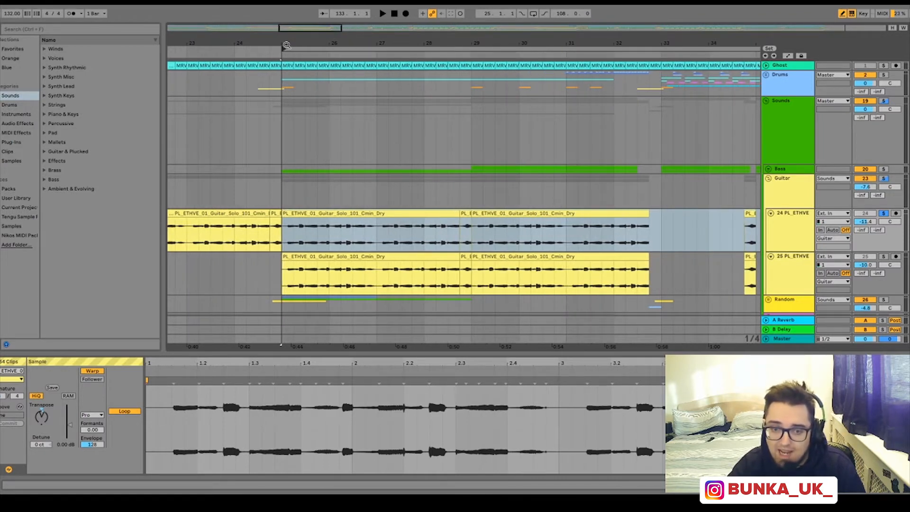
left_click(403, 214)
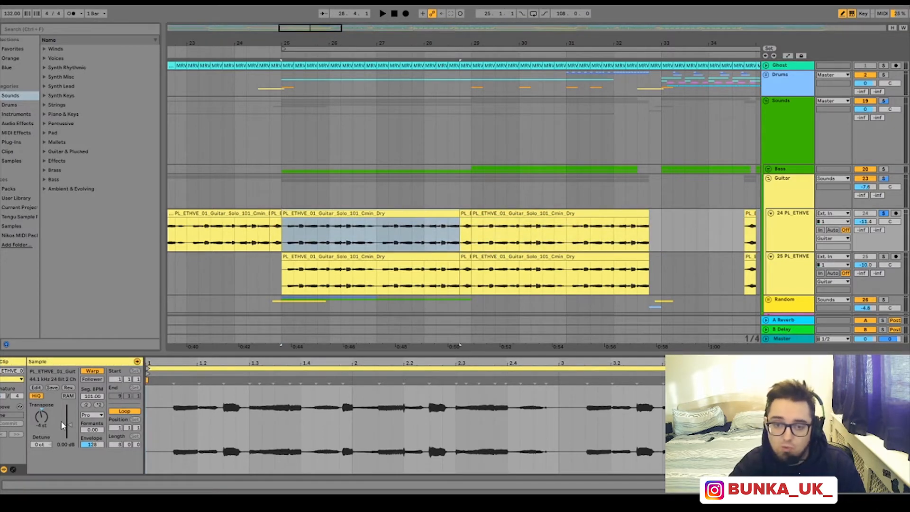
key("space")
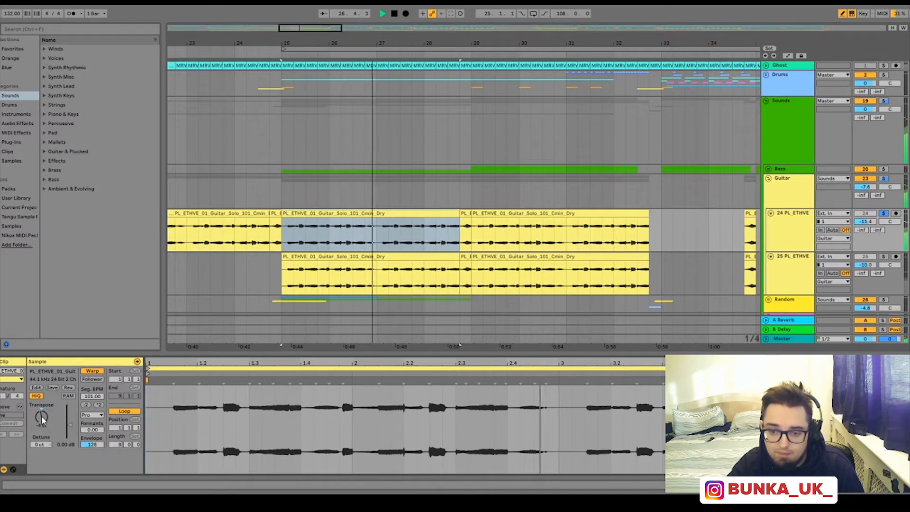
key("space")
Step: Try the guitar clip's transpose at 0 st, play it for comparison, and set it back to -4 st
left_click_drag(41, 416, 41, 407)
key("space")
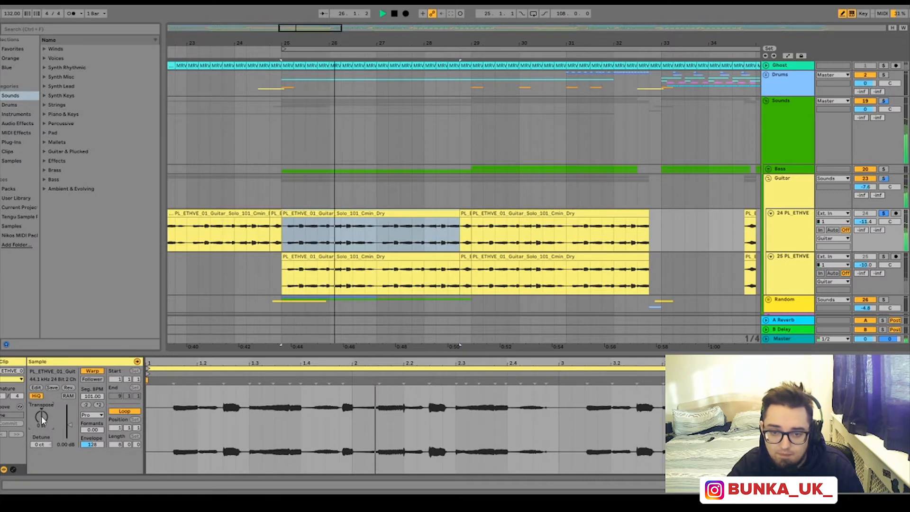
key("space")
left_click_drag(41, 417, 42, 422)
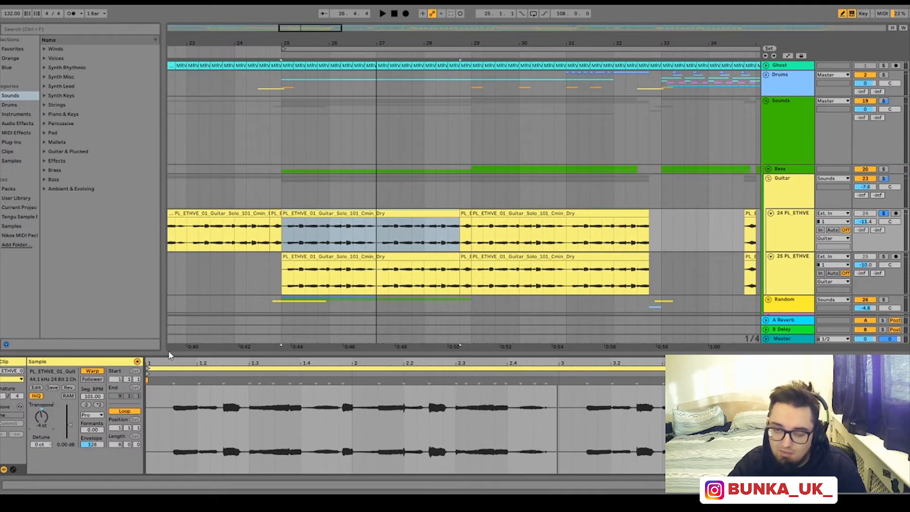
Step: Inspect the transposition of track 25's guitar clip at bar 25, and play soloed tracks 24 and 25 together from bar 23
left_click_drag(343, 42, 330, 73)
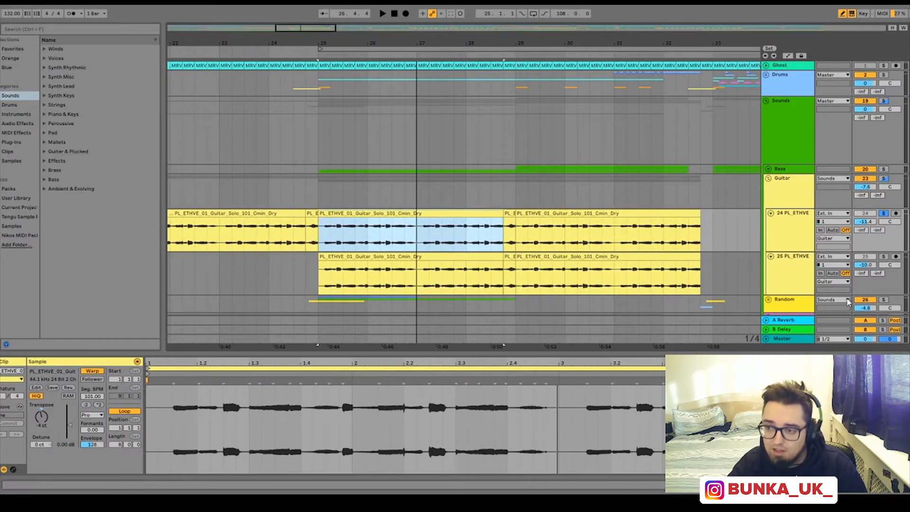
left_click_drag(325, 40, 290, 50)
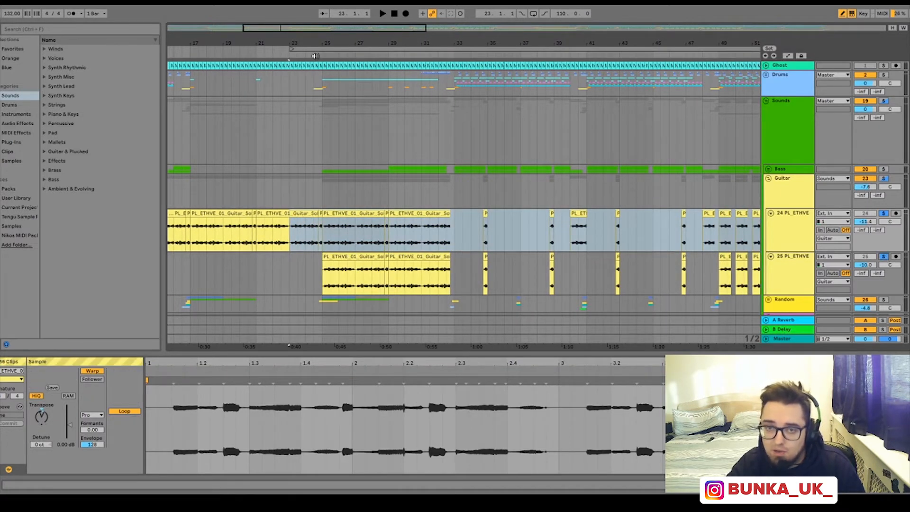
left_click(358, 263)
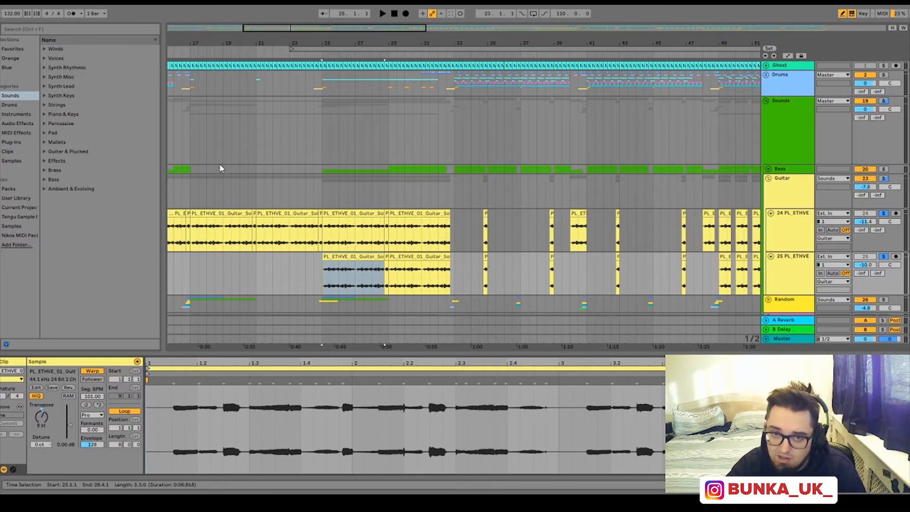
left_click(291, 51)
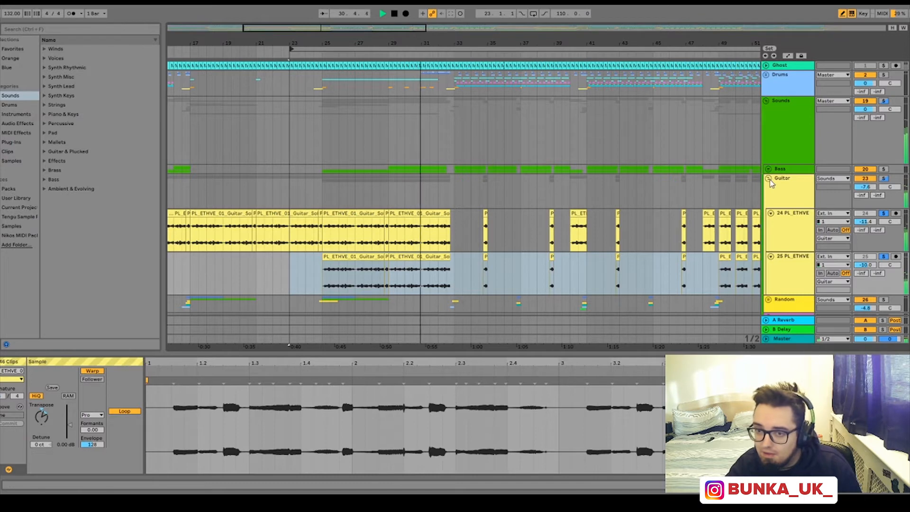
Step: Play the two soloed guitar tracks from positions 34.4.1 and 40.1.1 to hear their short fills
key("space")
mouse_move(292, 48)
left_mouse_down()
mouse_move(494, 60)
mouse_move(467, 50)
mouse_move(439, 55)
mouse_move(470, 42)
mouse_move(425, 43)
left_mouse_up()
key("space")
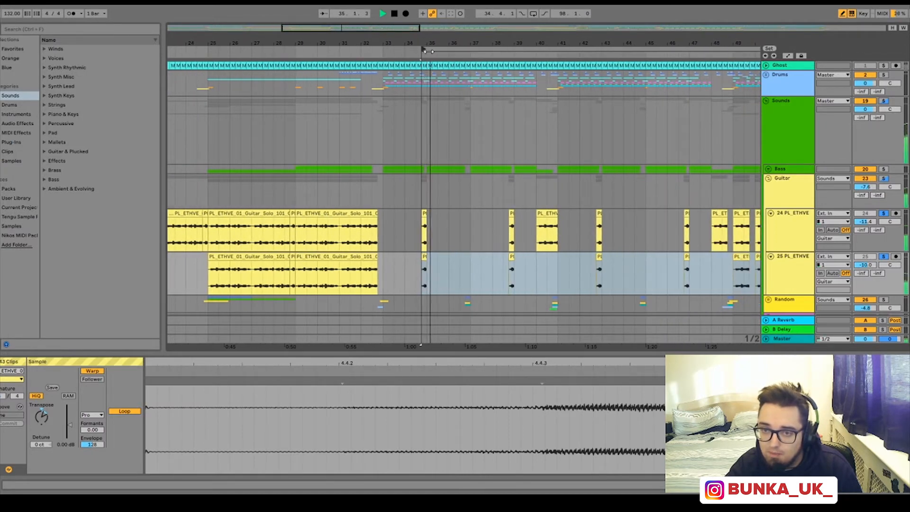
left_click(538, 63)
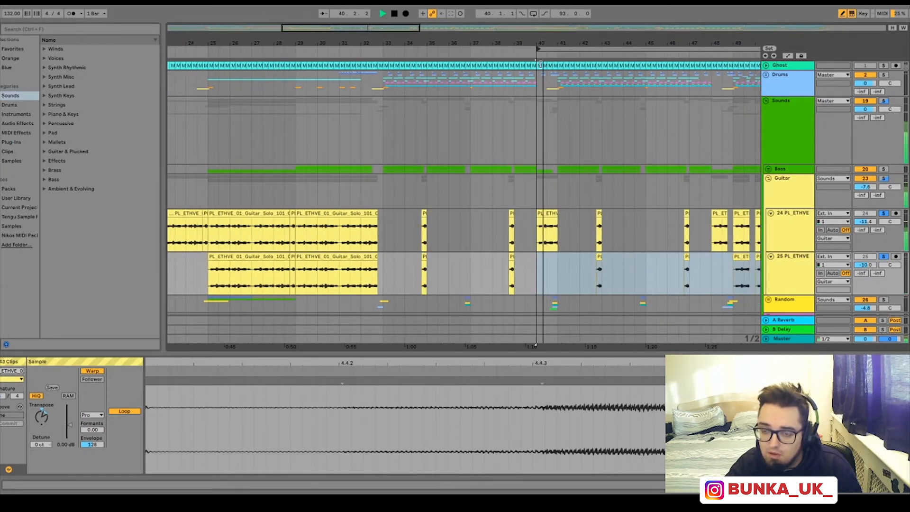
left_click_drag(541, 63, 209, 63)
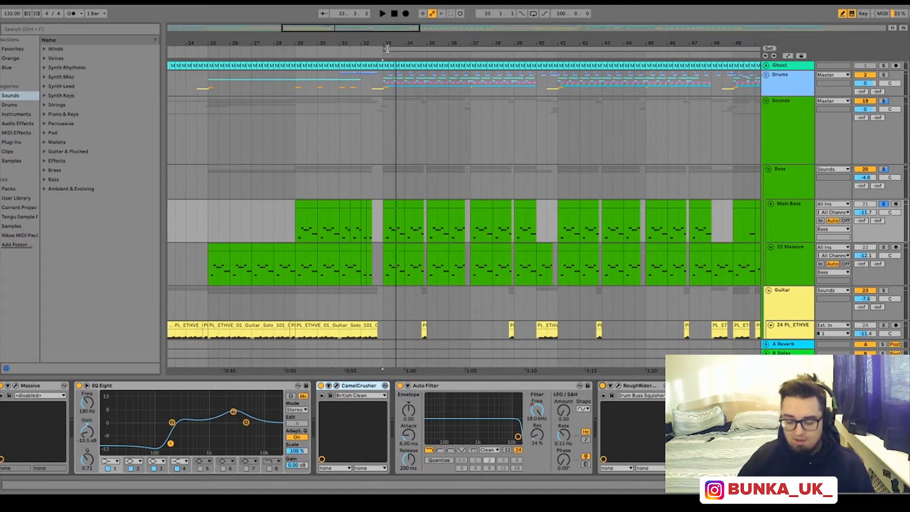
Step: Play the soloed Main Bass track from bar 33 to hear it with its full effects chain
left_click(386, 49)
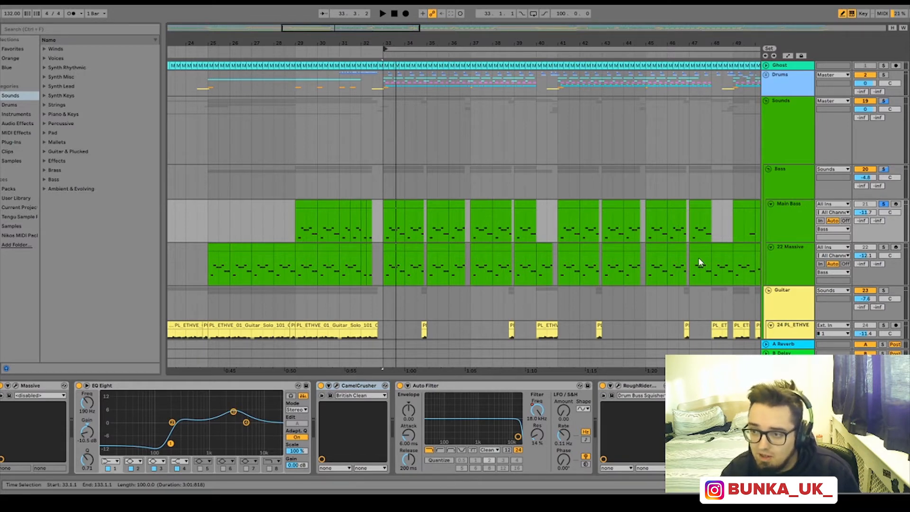
key("space")
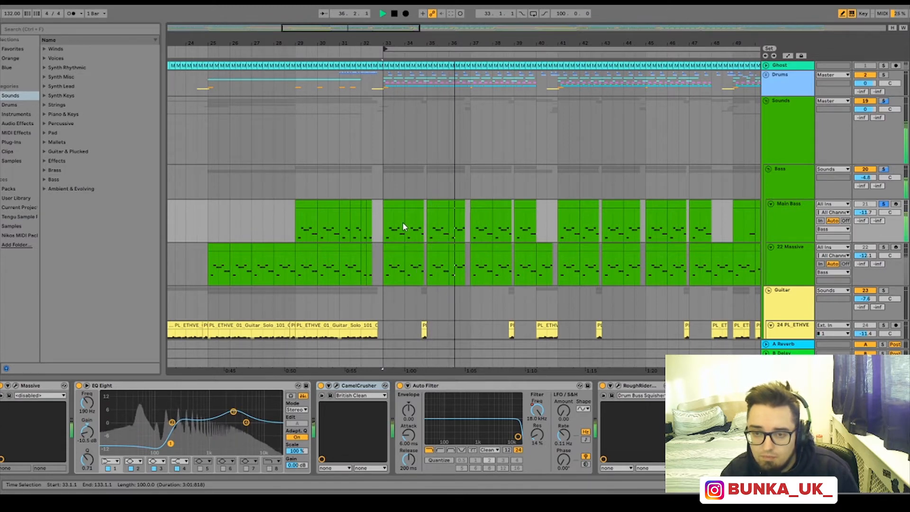
key("space")
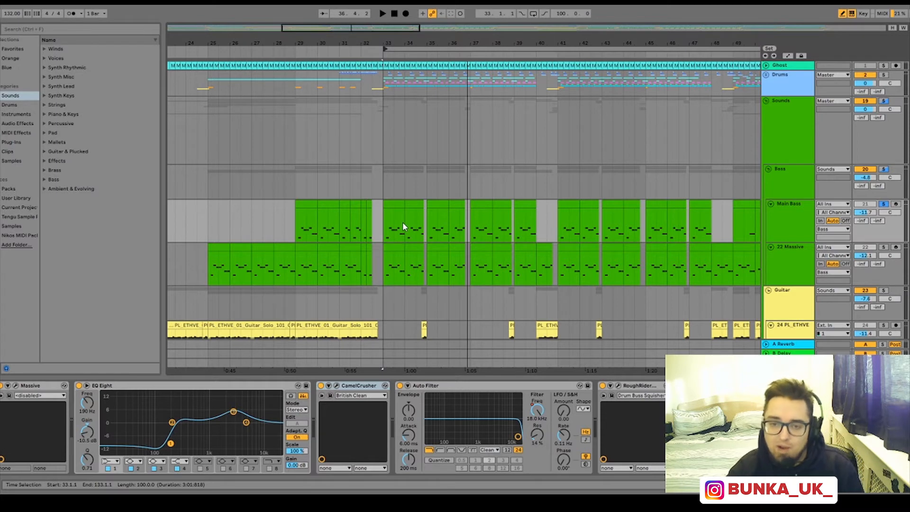
mouse_move(379, 41)
left_mouse_down()
mouse_move(378, 55)
mouse_move(381, 41)
mouse_move(390, 47)
left_mouse_up()
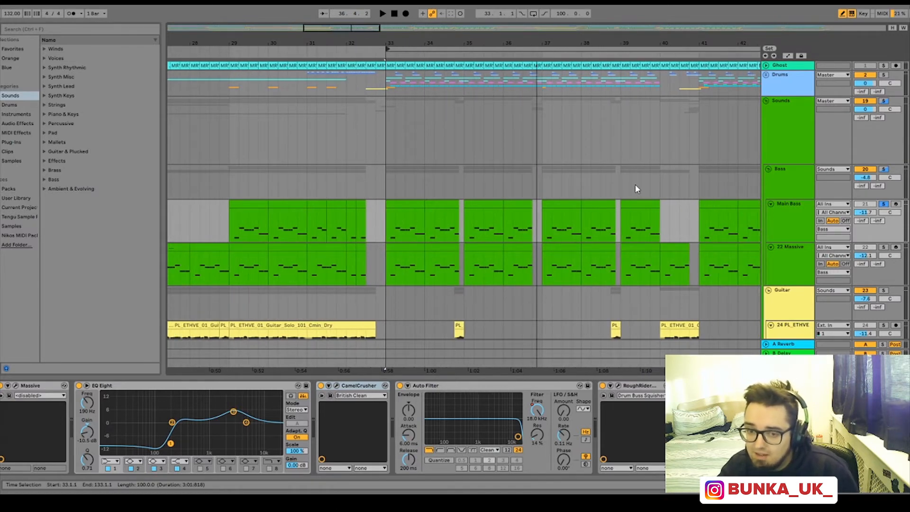
key("space")
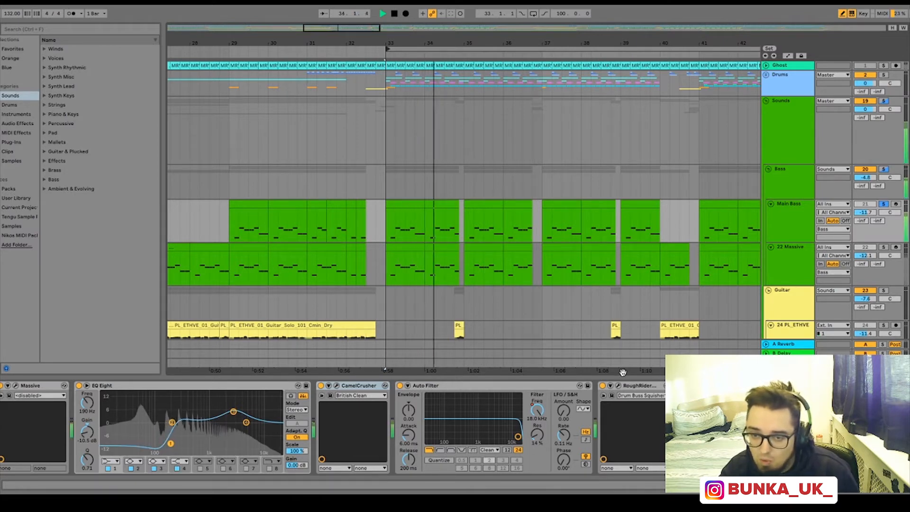
key("space")
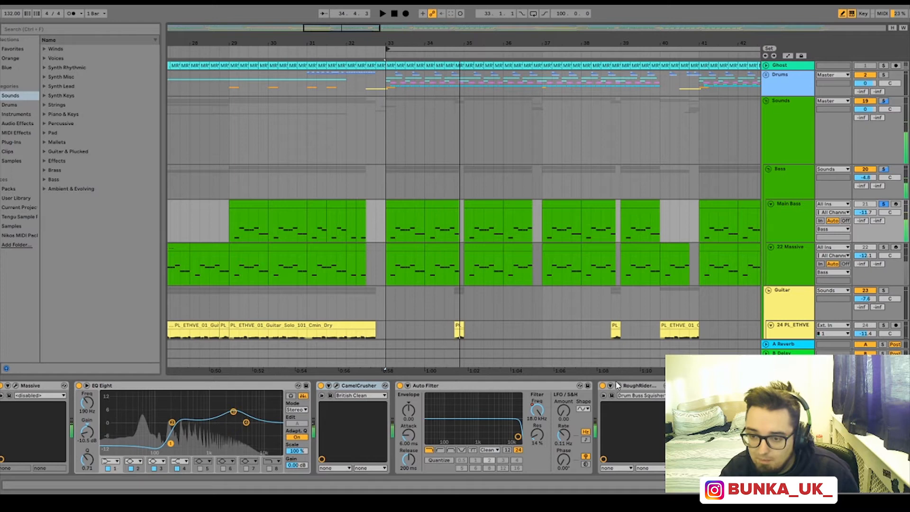
Step: Bypass RoughRider, Auto Filter and CamelCrusher on Main Bass, and play it from bar 33 with only EQ Eight active
left_click(603, 386)
left_click(400, 385)
left_click(322, 386)
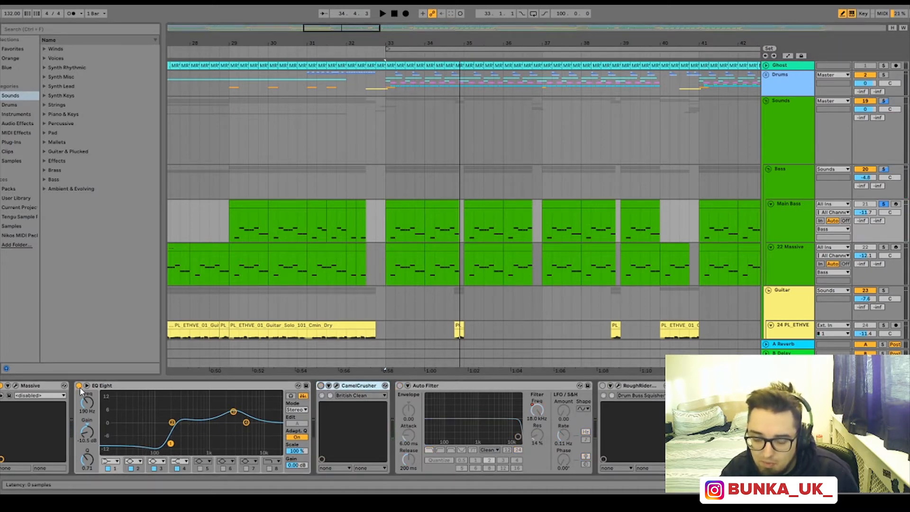
key("space")
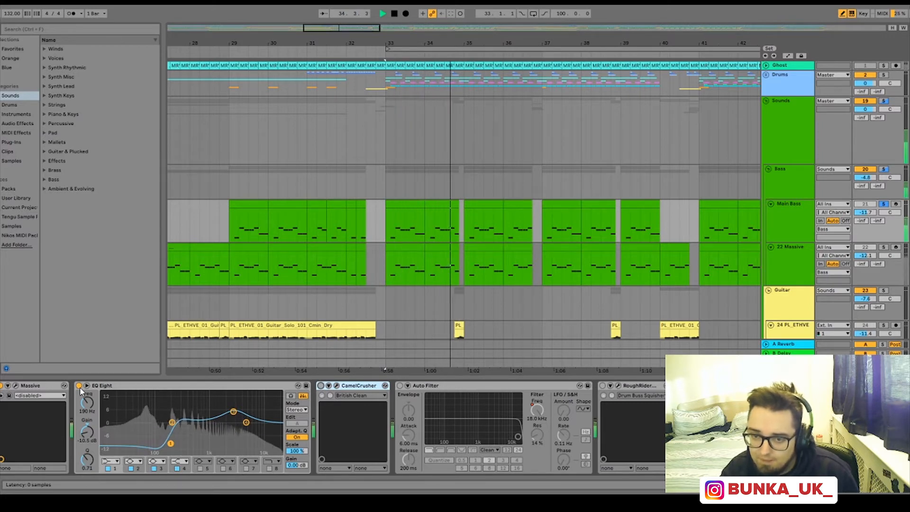
key("space")
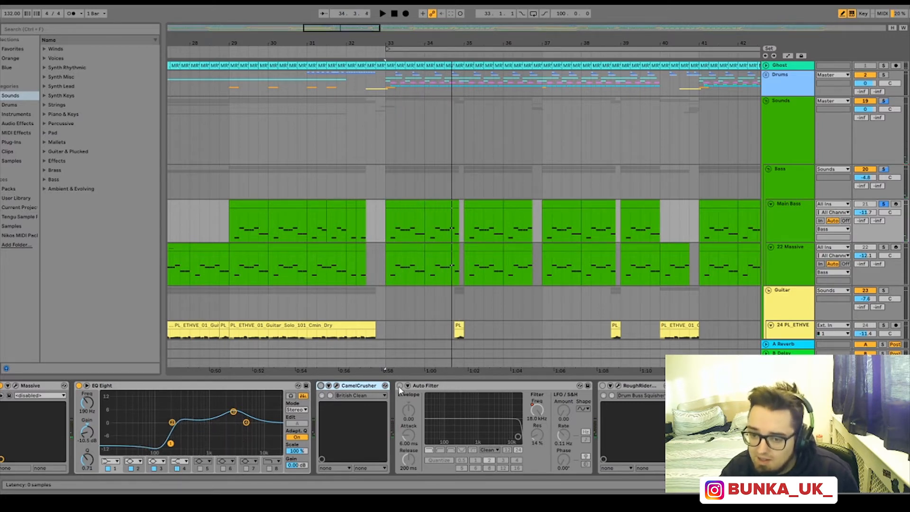
Step: Turn CamelCrusher back on for Main Bass and play it from bar 33
left_click(320, 386)
key("space")
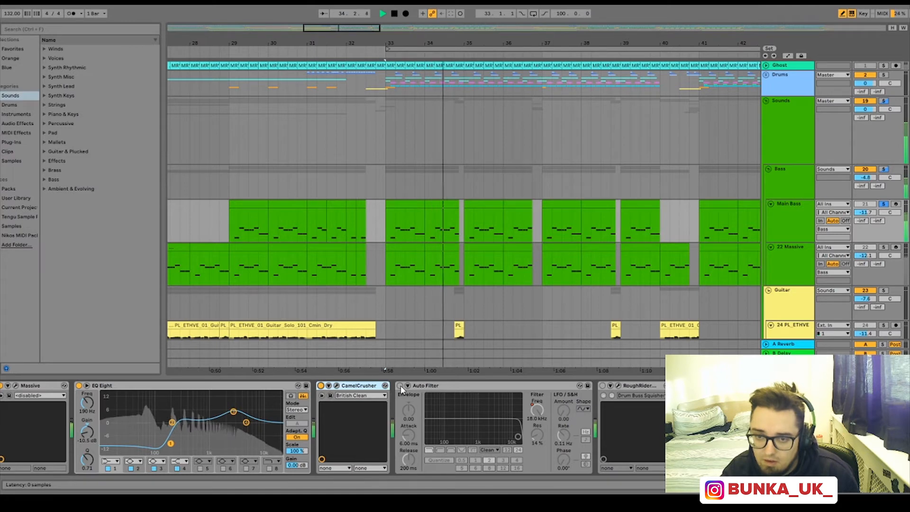
key("space")
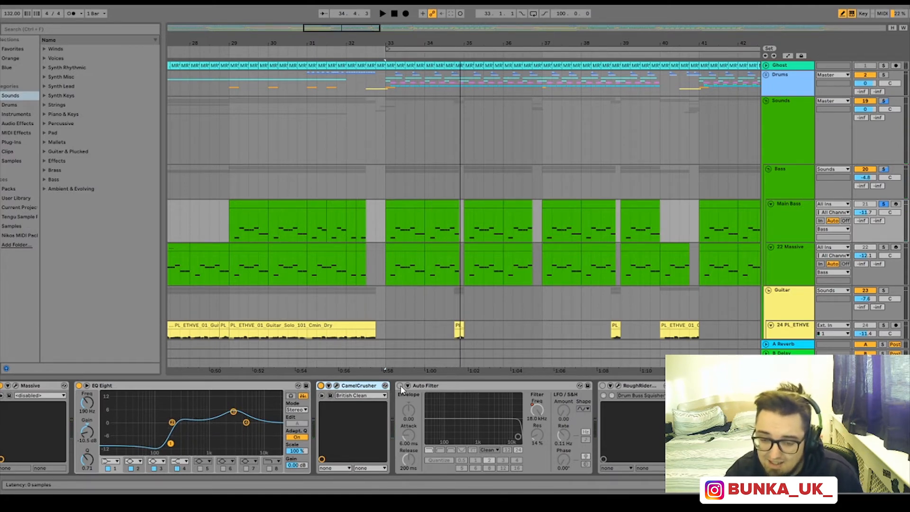
Step: Turn Auto Filter back on for Main Bass and play its filter sweep from bar 29
left_click(400, 386)
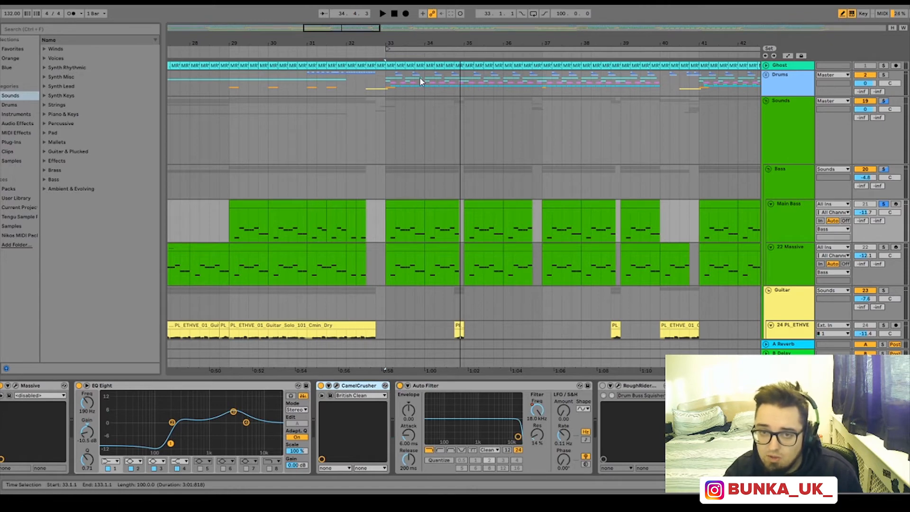
left_click(231, 53)
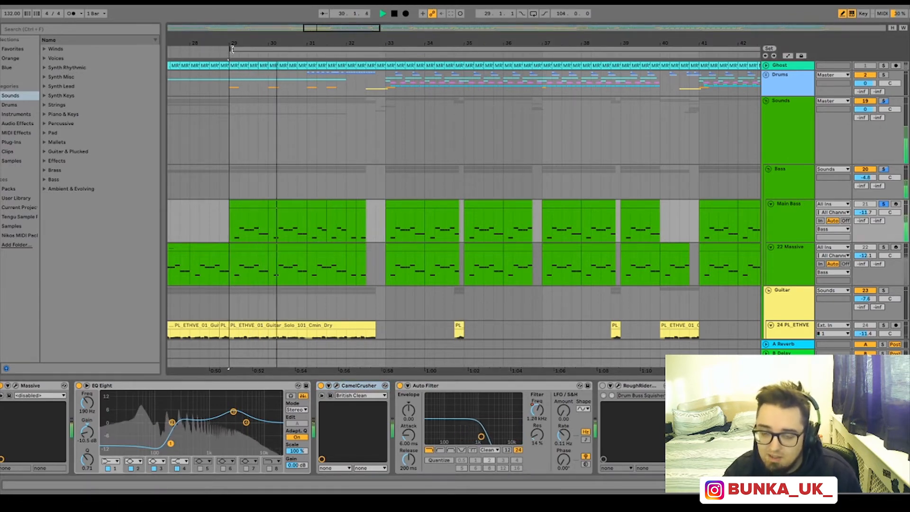
left_click(327, 53)
Step: Turn RoughRider back on for Main Bass and play the complete effects chain from bar 33
left_click(385, 53)
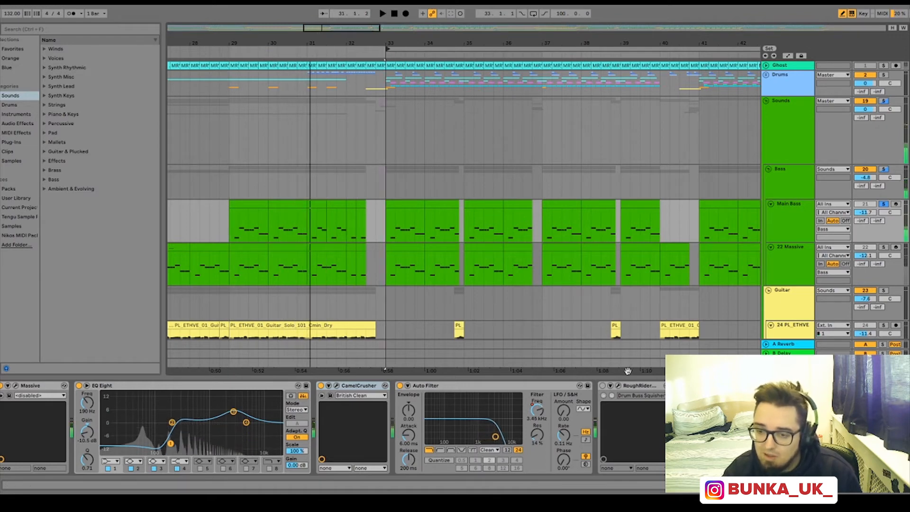
left_click(603, 385)
key("space")
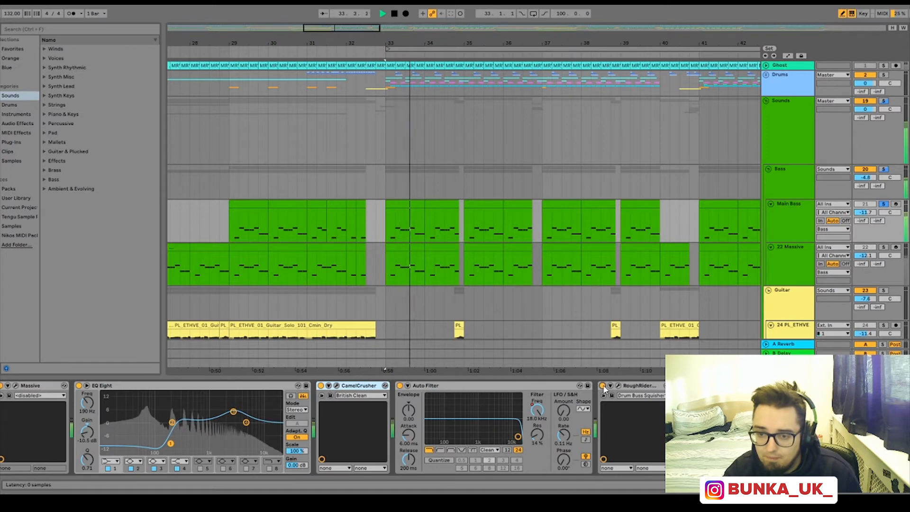
key("space")
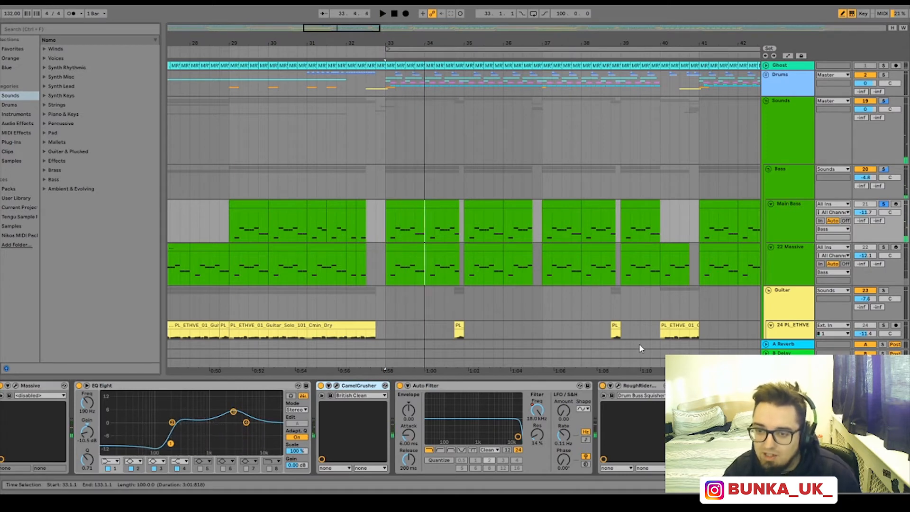
Step: Solo the 22 Massive track instead of Main Bass, show its devices, and play it from bar 33
left_click(885, 204)
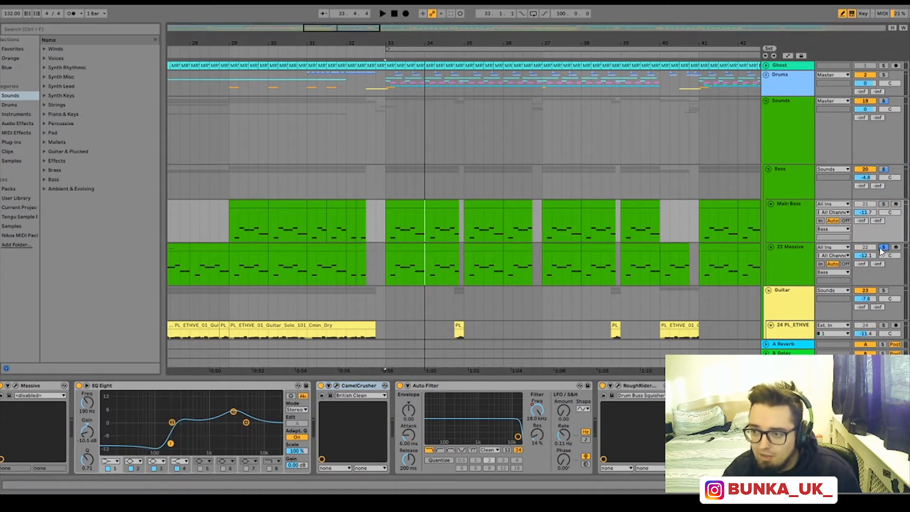
left_click_drag(405, 42, 405, 29)
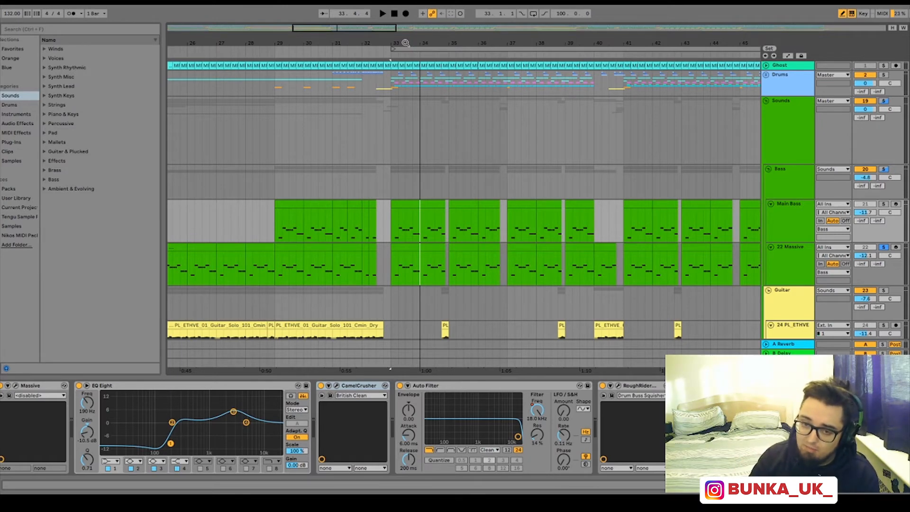
left_click(784, 258)
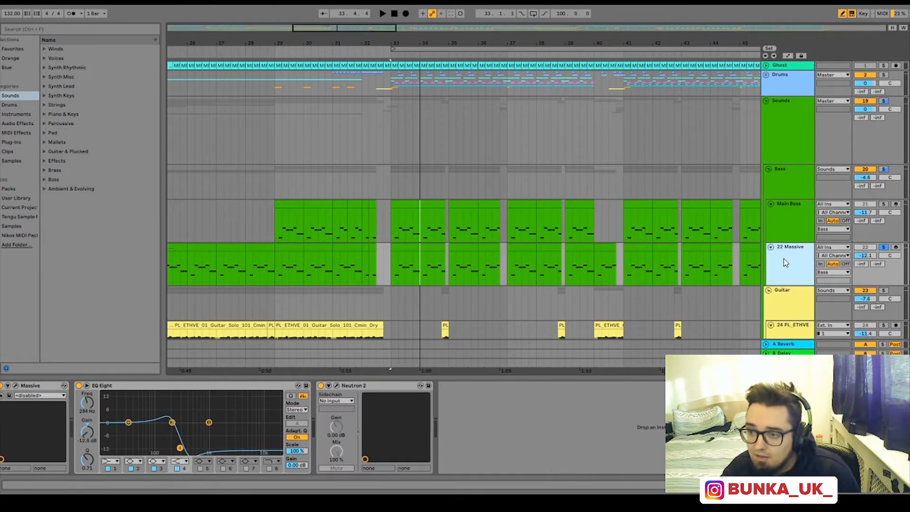
key("space")
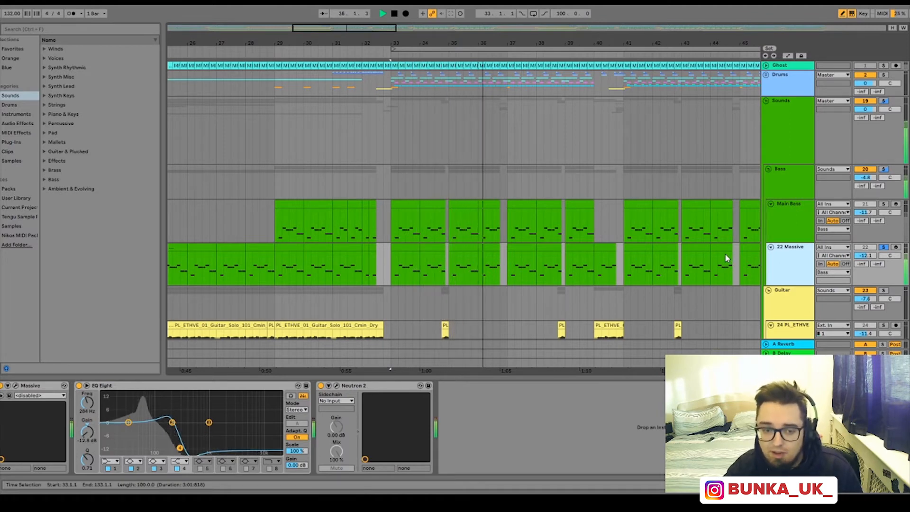
key("space")
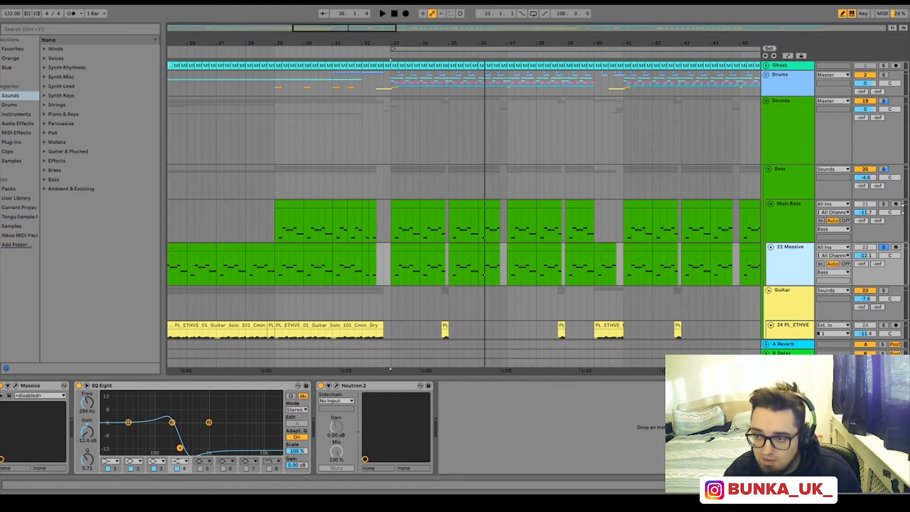
Step: Solo Main Bass alongside 22 Massive, and play the arrangement from bar 33
left_click(884, 204)
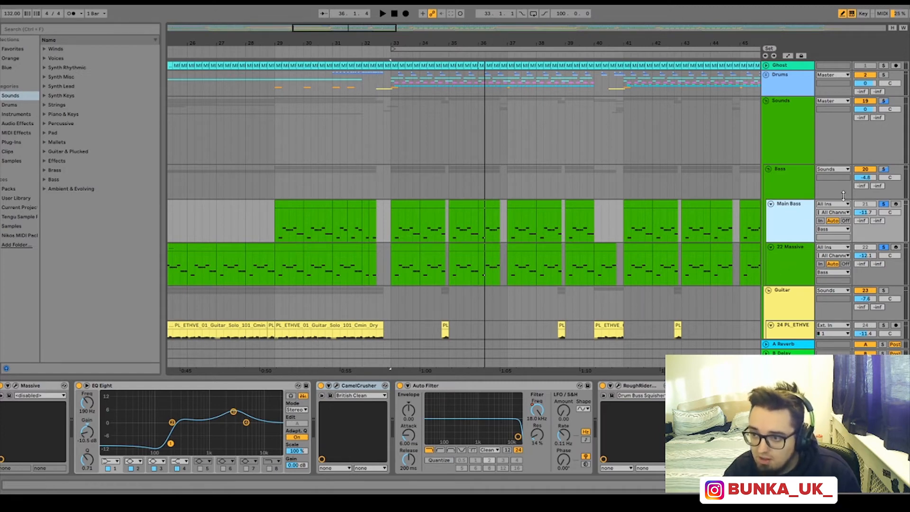
key("space")
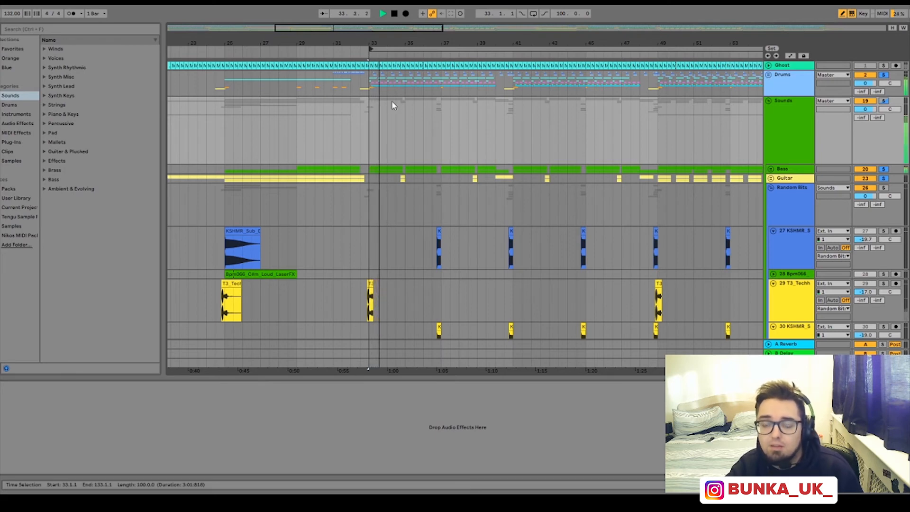
left_click_drag(394, 45, 393, 41)
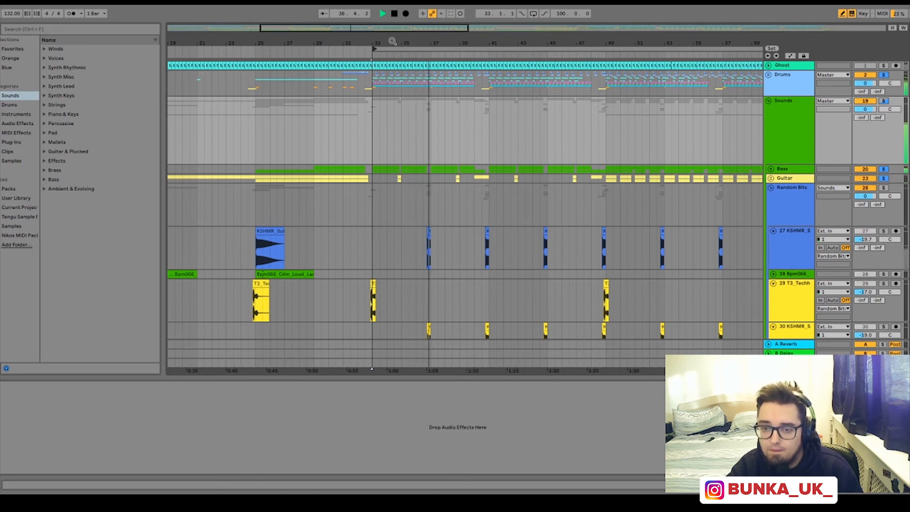
key("space")
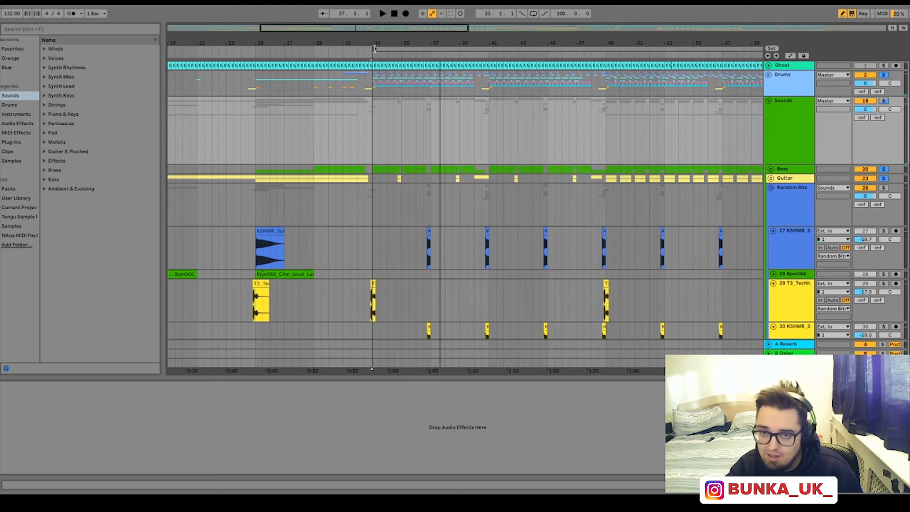
Step: Solo track 29 in the Random Bits group and play it from position 32.4.1
left_click(369, 48)
left_click_drag(372, 43, 361, 44)
scroll(730, 268, "down", 5)
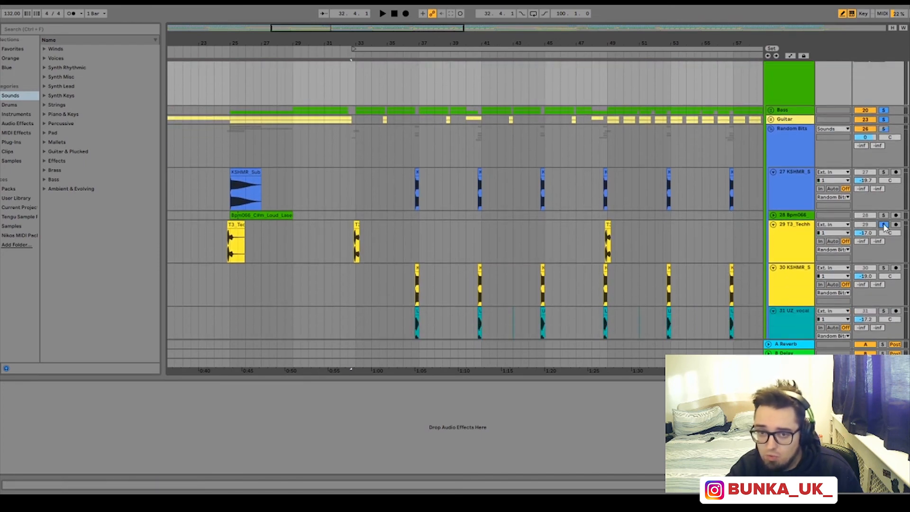
key("space")
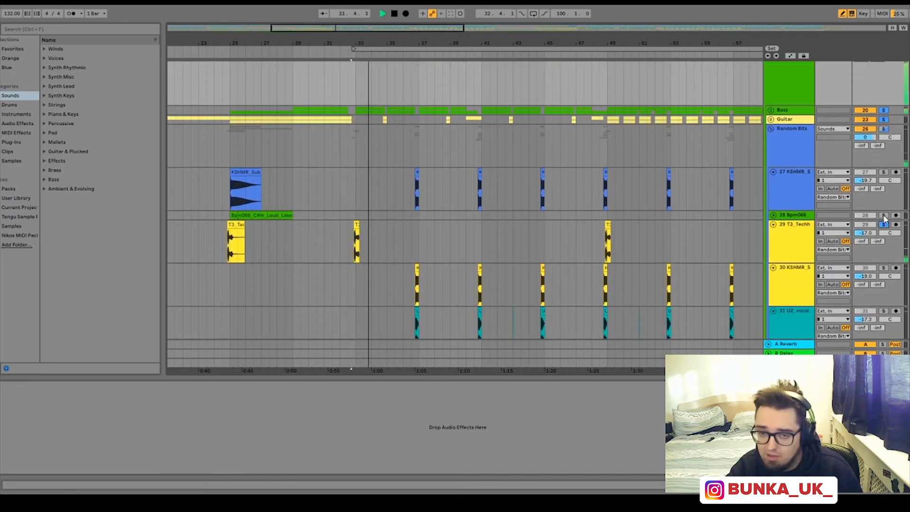
Step: Add Random Bits tracks 27, 30 and 32 to the solo during playback
left_click(884, 173, "ctrl")
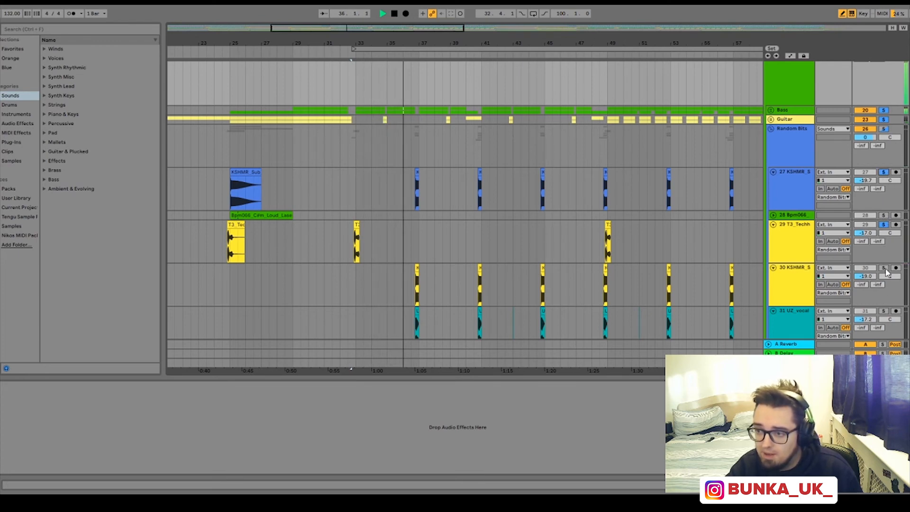
left_click(885, 268, "ctrl")
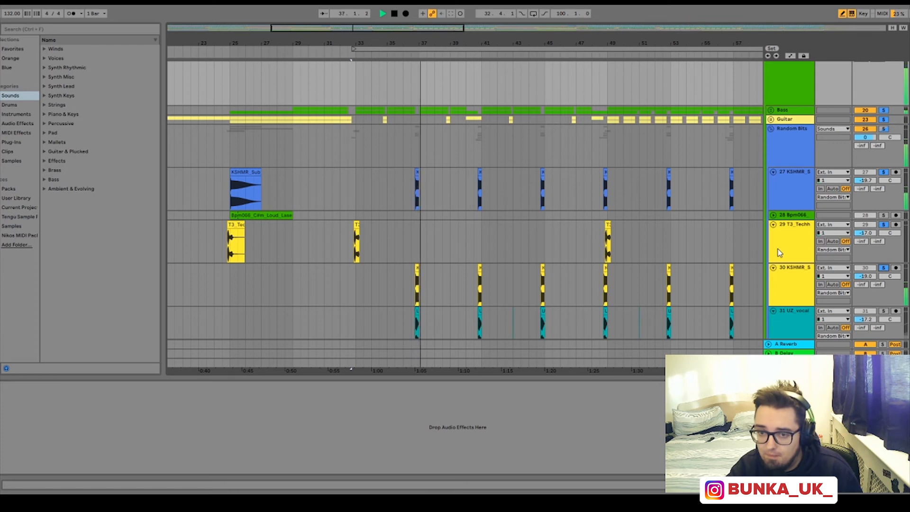
scroll(780, 253, "down", 3)
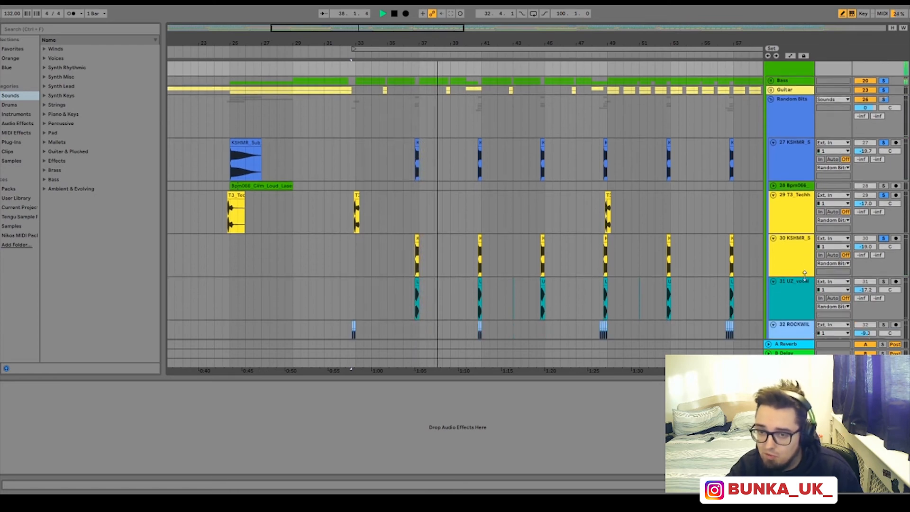
scroll(805, 276, "down", 4)
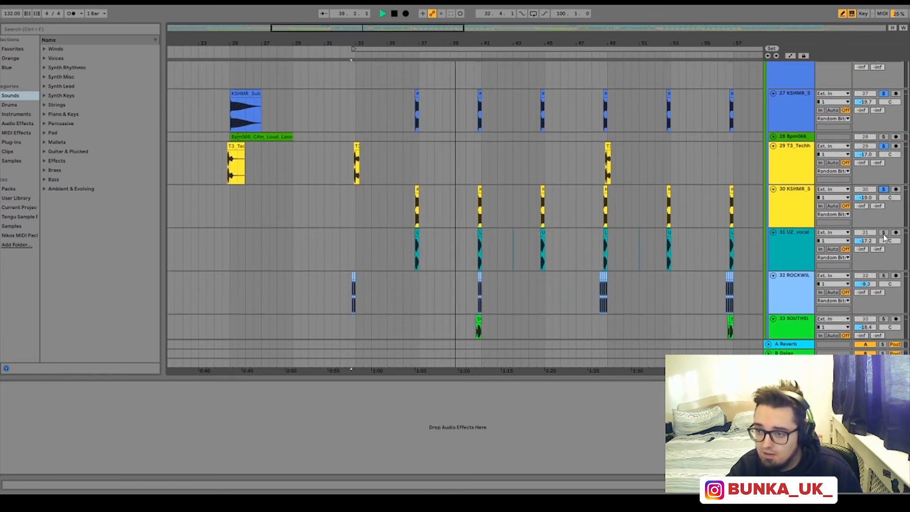
left_click(883, 276, "ctrl")
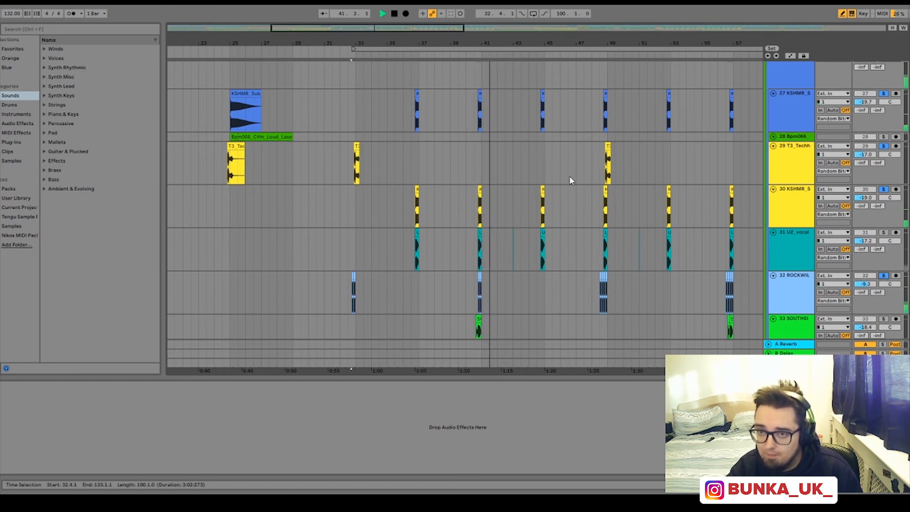
Step: Add Random Bits track 31 to the solo while the arrangement keeps playing
scroll(590, 230, "up", 1)
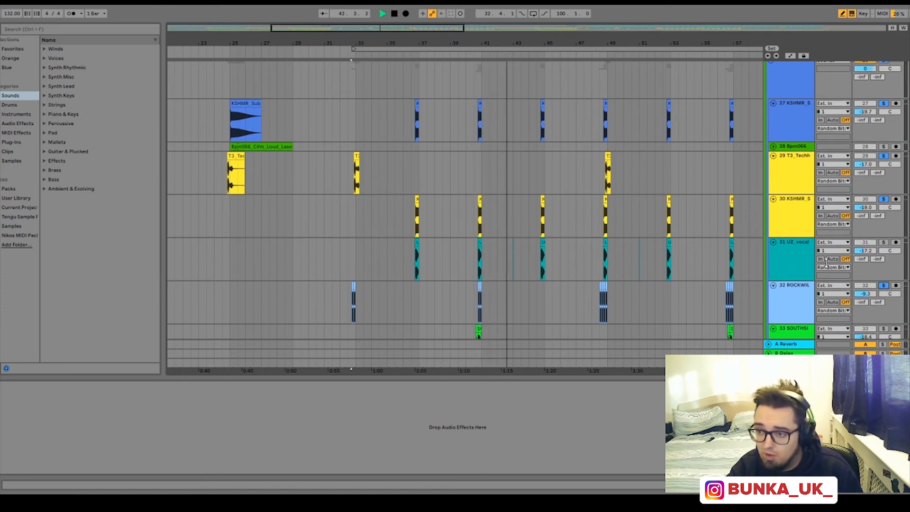
left_click(884, 242)
scroll(597, 267, "down", 6)
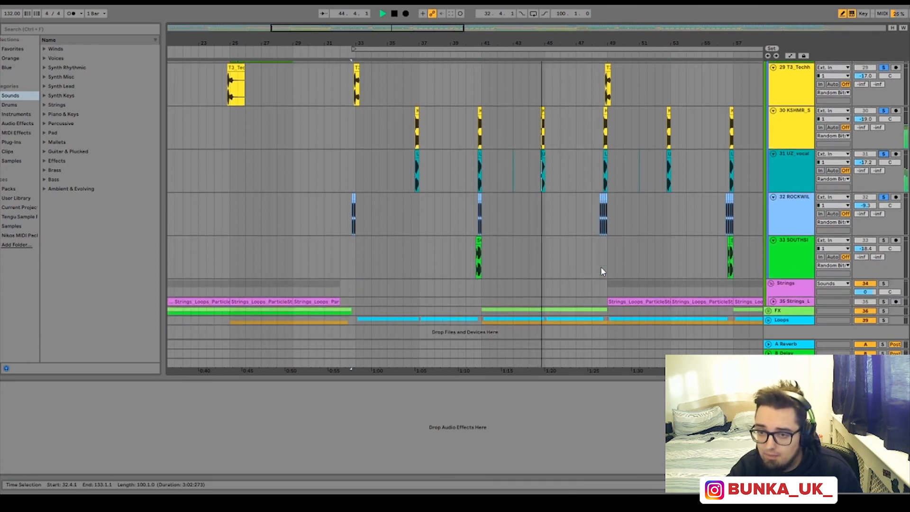
left_click_drag(682, 43, 547, 45)
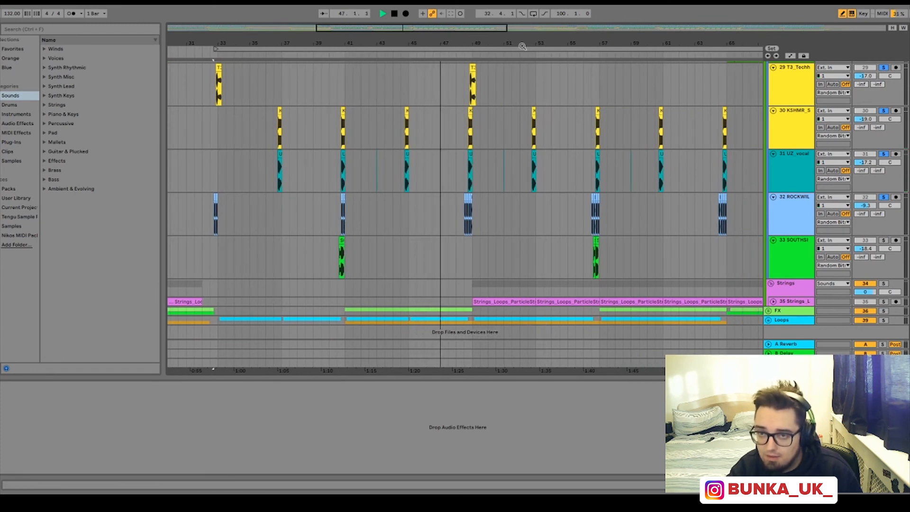
Step: Add the Strings group and Random Bits track 33 to the solo during playback
left_click_drag(523, 46, 523, 76)
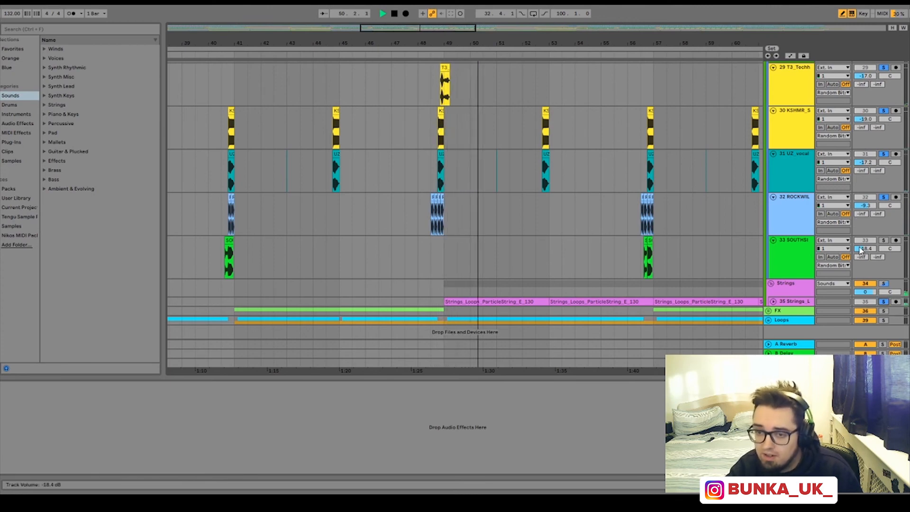
left_click(884, 240)
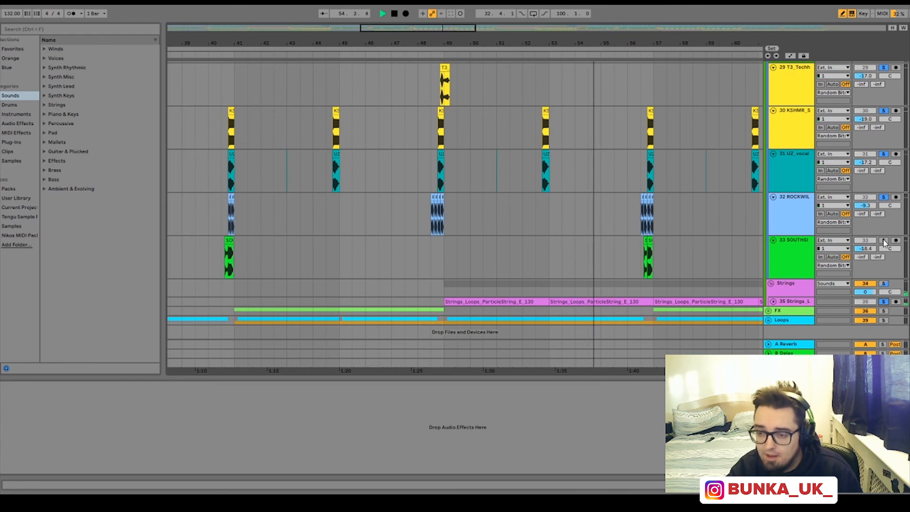
left_click_drag(667, 44, 608, 26)
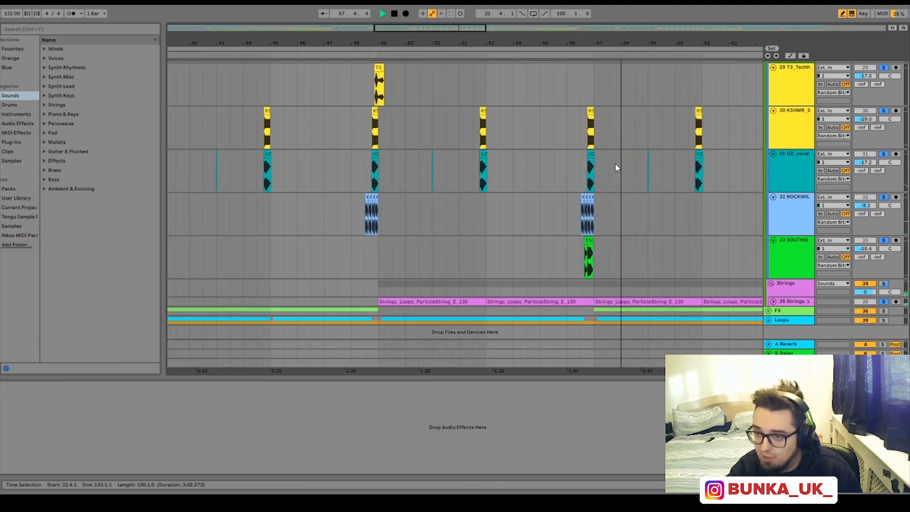
Step: Stop playback and collapse the Random Bits group in the arrangement
scroll(605, 225, "up", 2)
key("space")
scroll(848, 144, "up", 2)
scroll(806, 132, "up", 5)
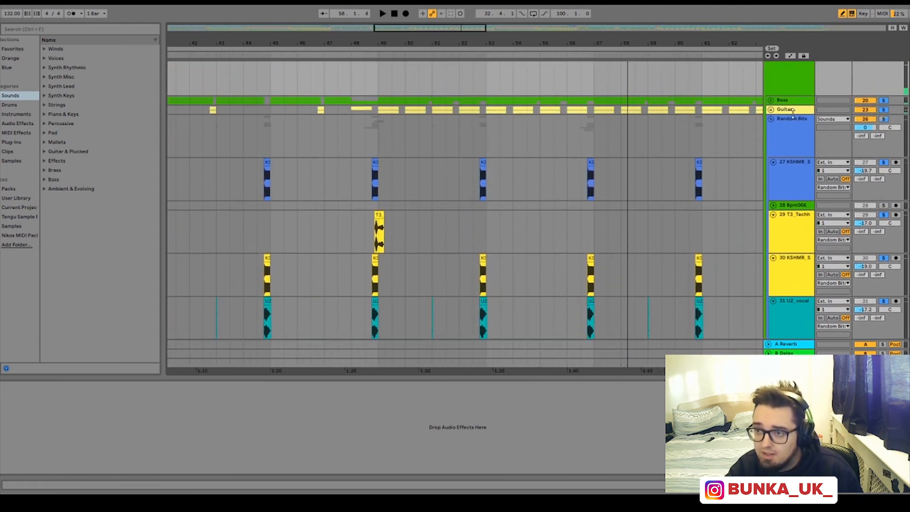
left_click(772, 116)
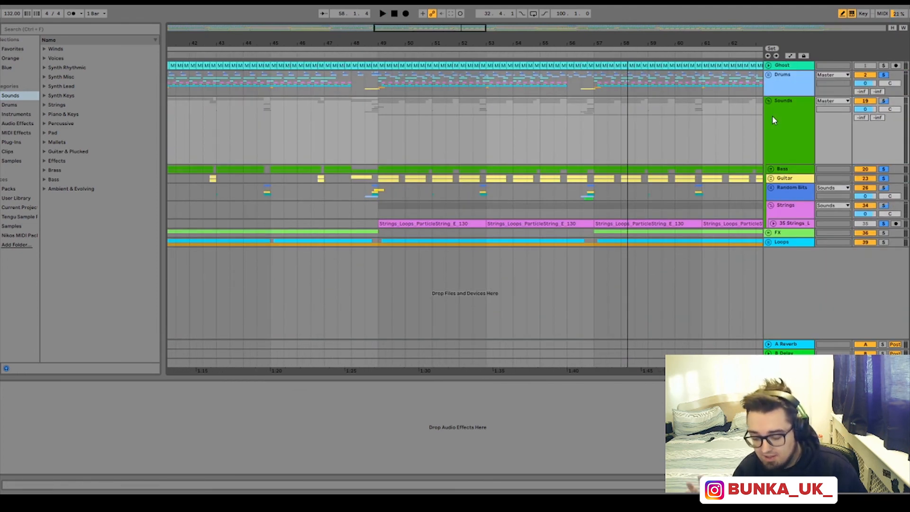